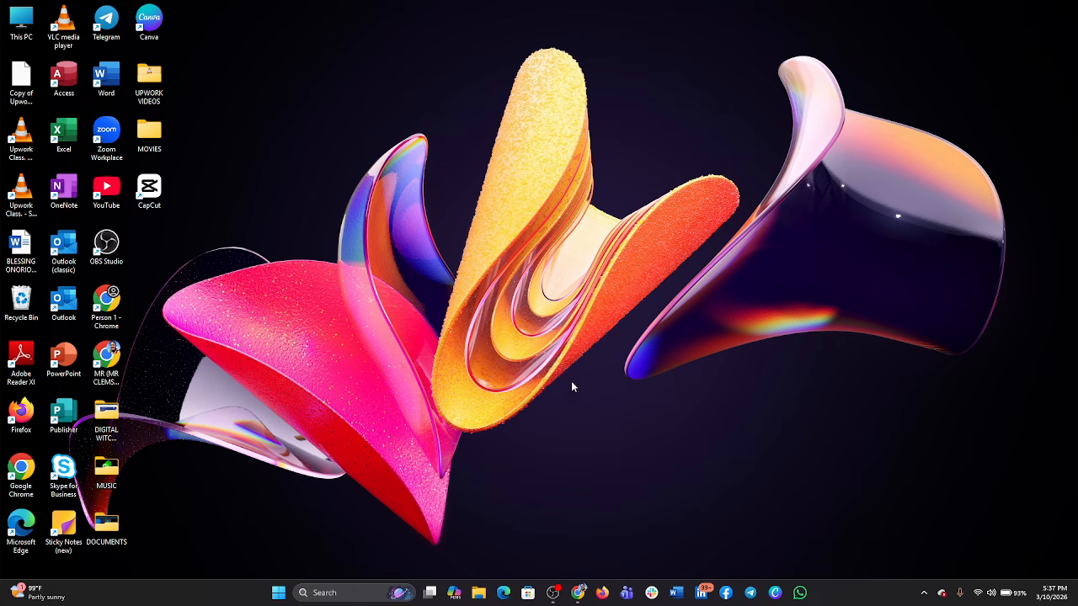
# - Switch to Chrome, open Google Drive from the Google apps on the new tab page, and go to My Drive
pyautogui.moveTo(577, 593)
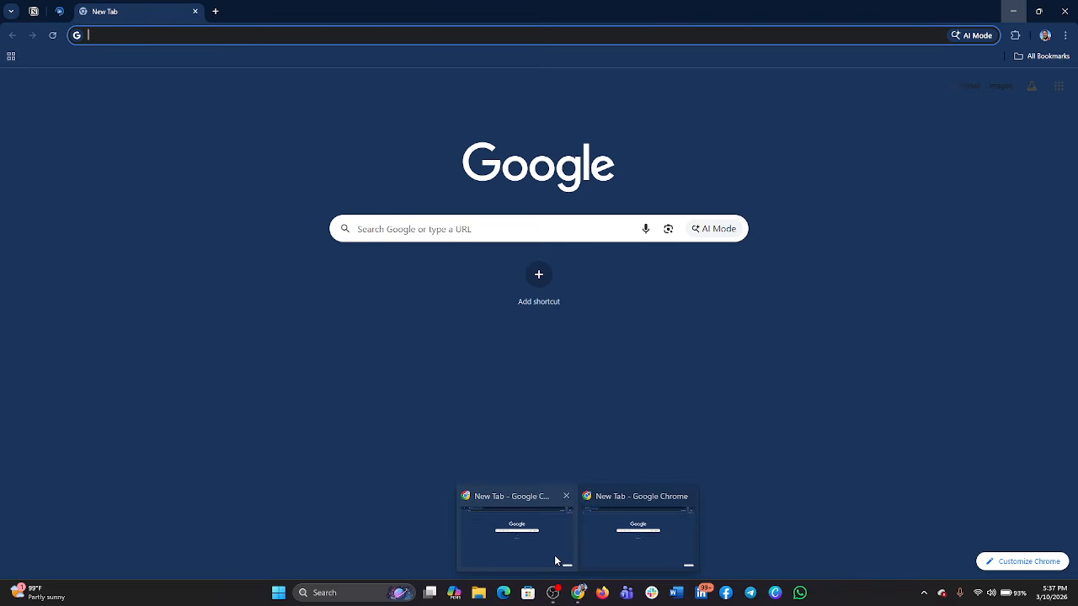
pyautogui.click(554, 559)
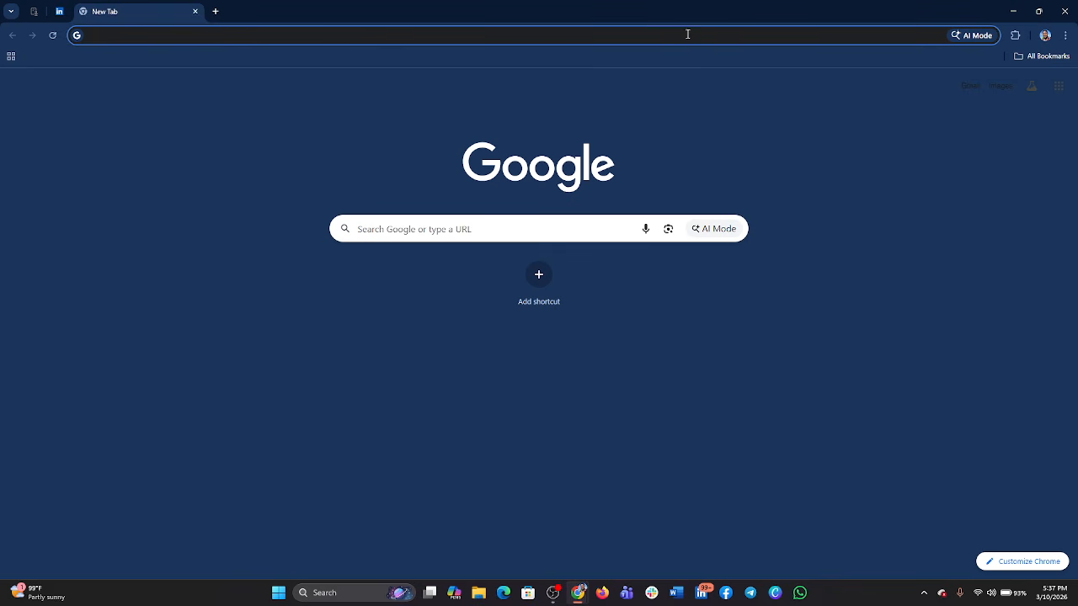
pyautogui.click(424, 36)
pyautogui.click(360, 296)
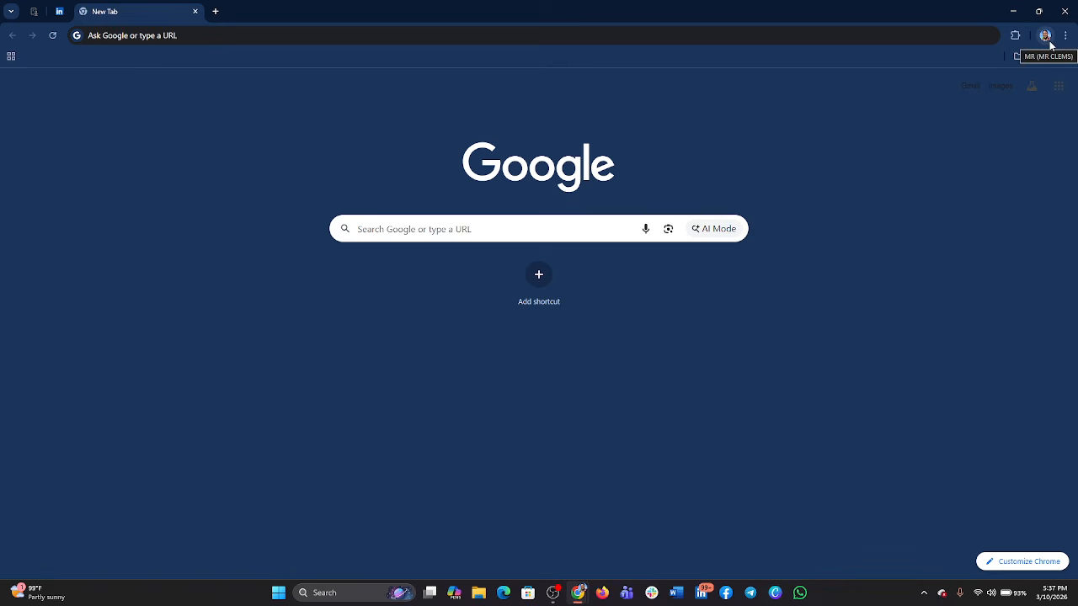
pyautogui.click(1062, 95)
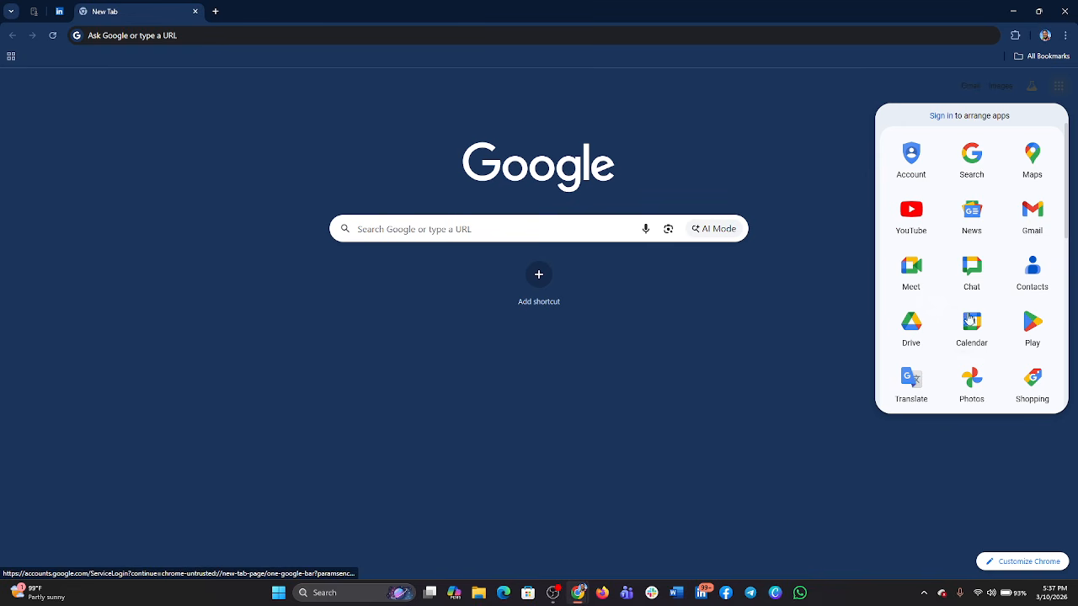
pyautogui.click(917, 334)
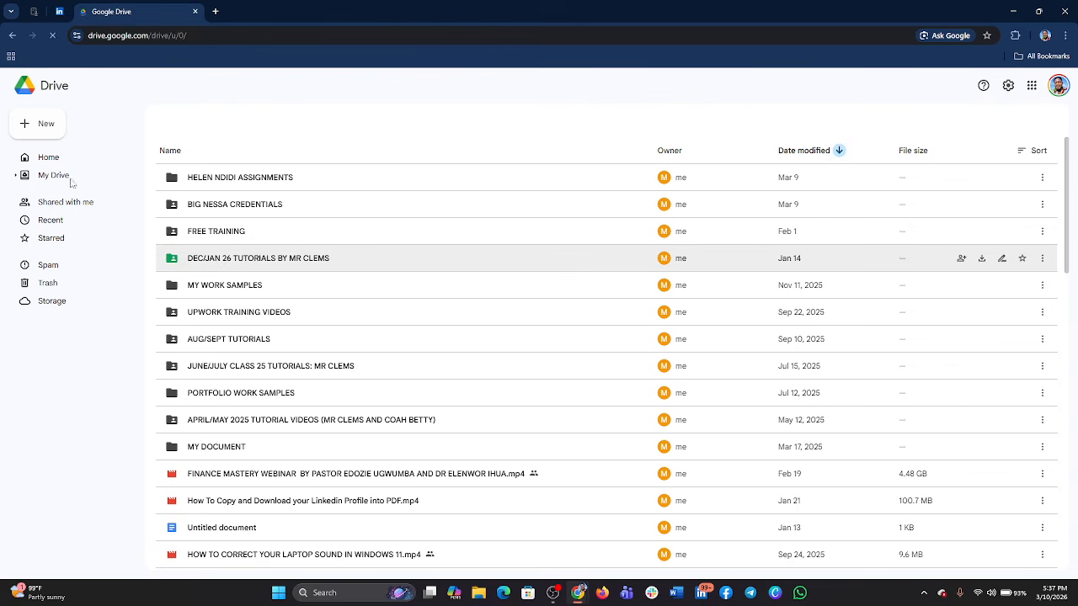
pyautogui.click(52, 176)
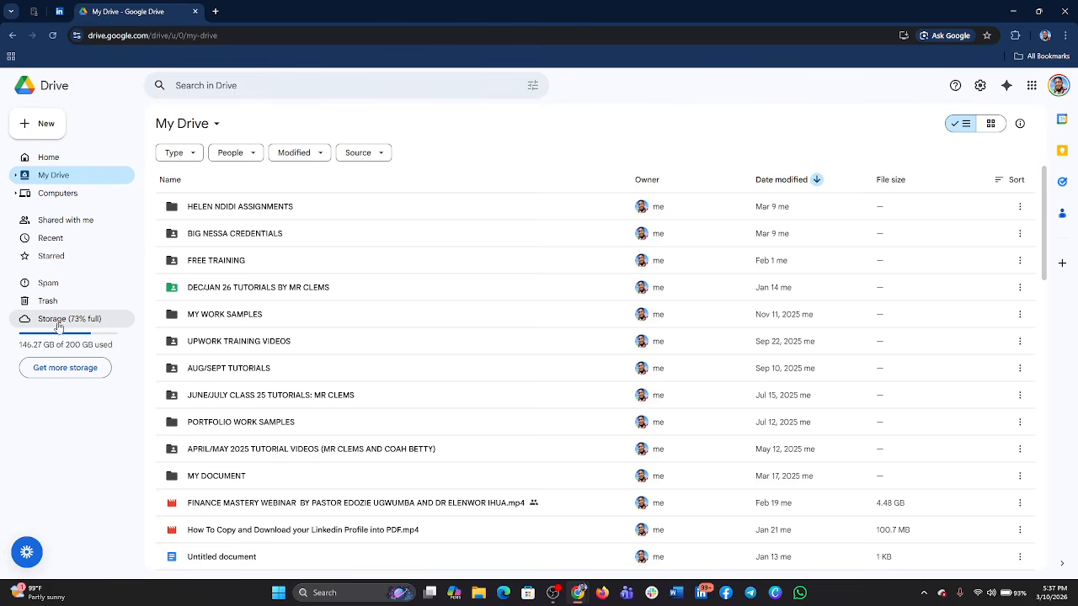
# - Look over Drive's Home page and browse the folders and files in My Drive
pyautogui.click(65, 160)
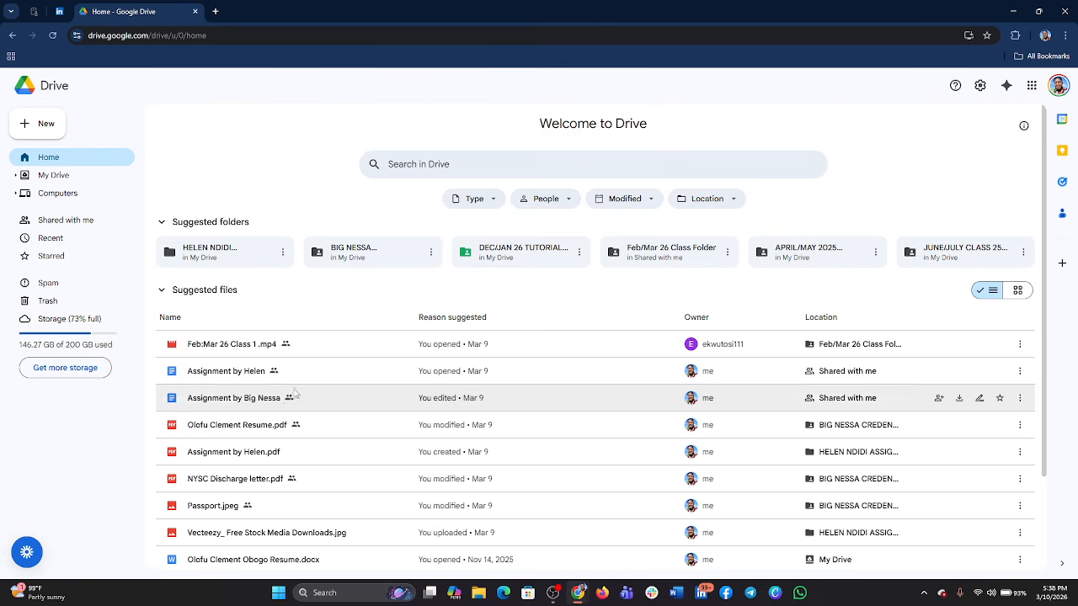
pyautogui.click(70, 176)
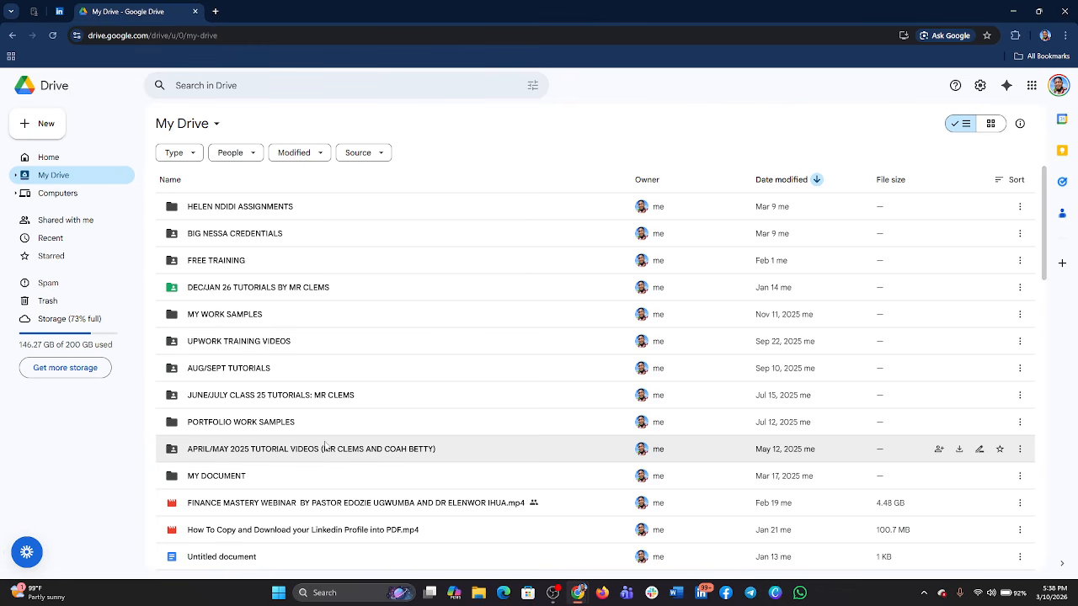
pyautogui.scroll(-1, 316, 465)
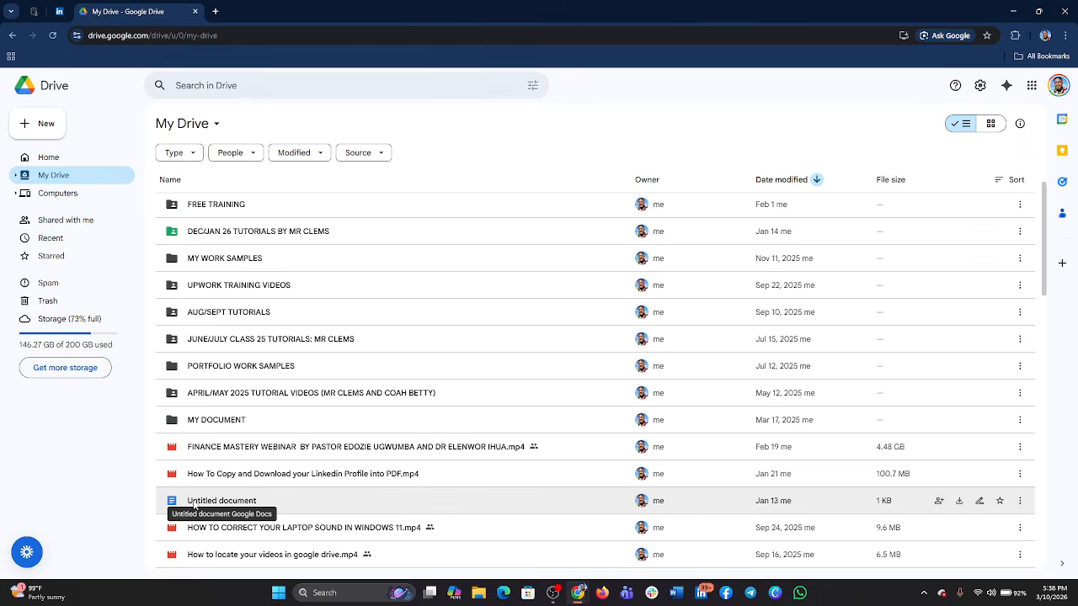
pyautogui.scroll(-3, 194, 505)
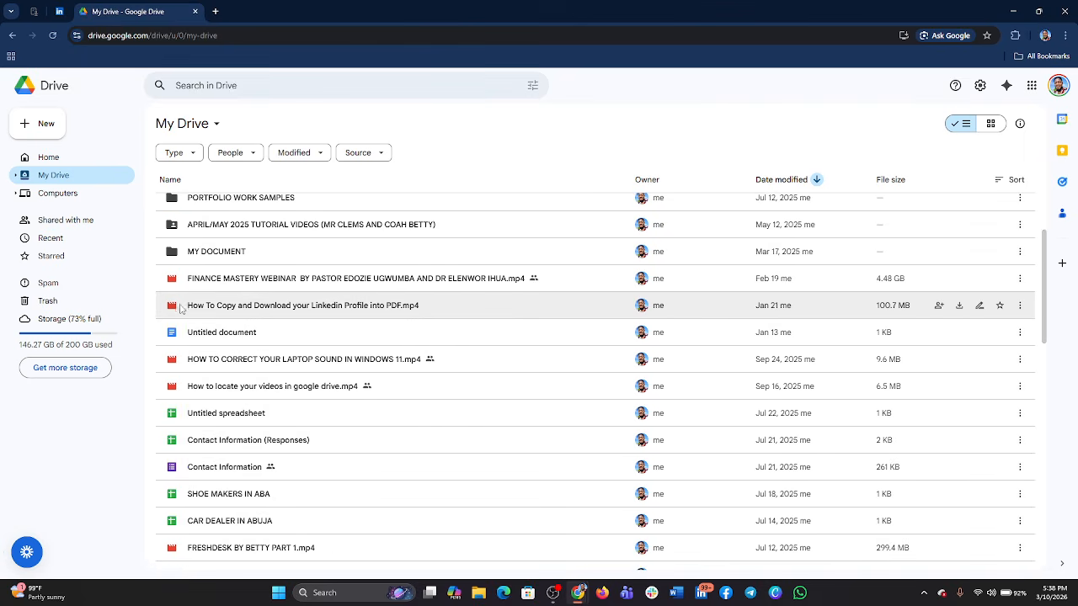
pyautogui.scroll(3, 176, 286)
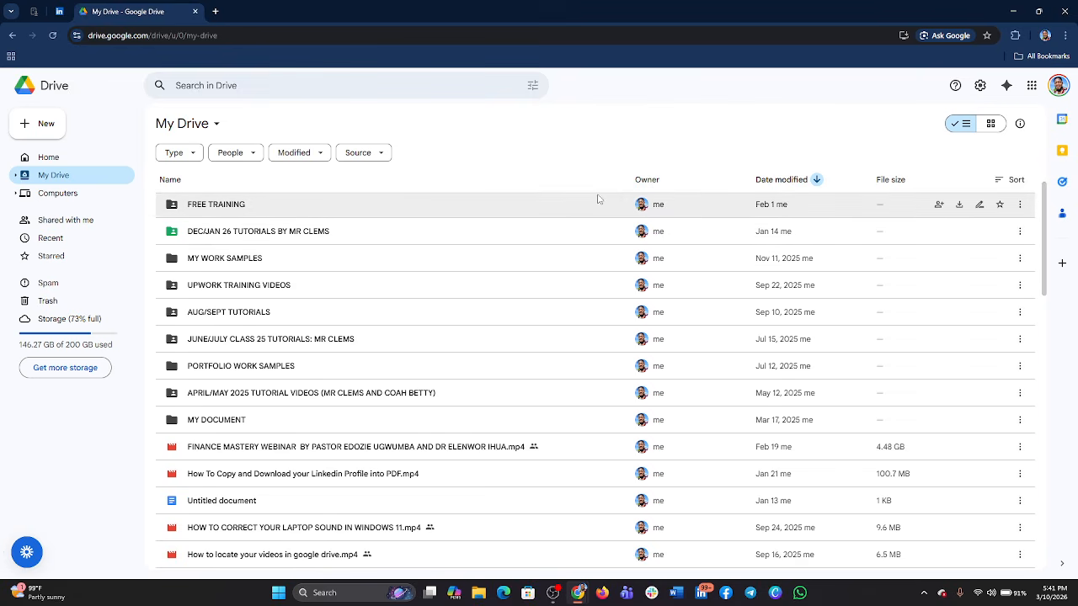
# - Show My Drive in the grid layout and return it to the list layout
pyautogui.click(990, 126)
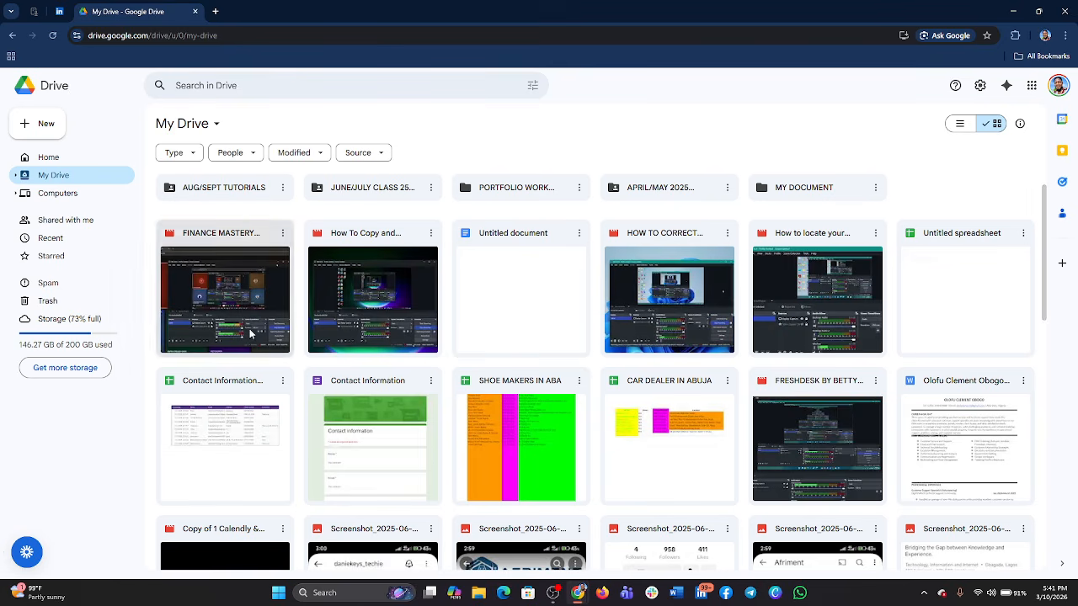
pyautogui.click(957, 130)
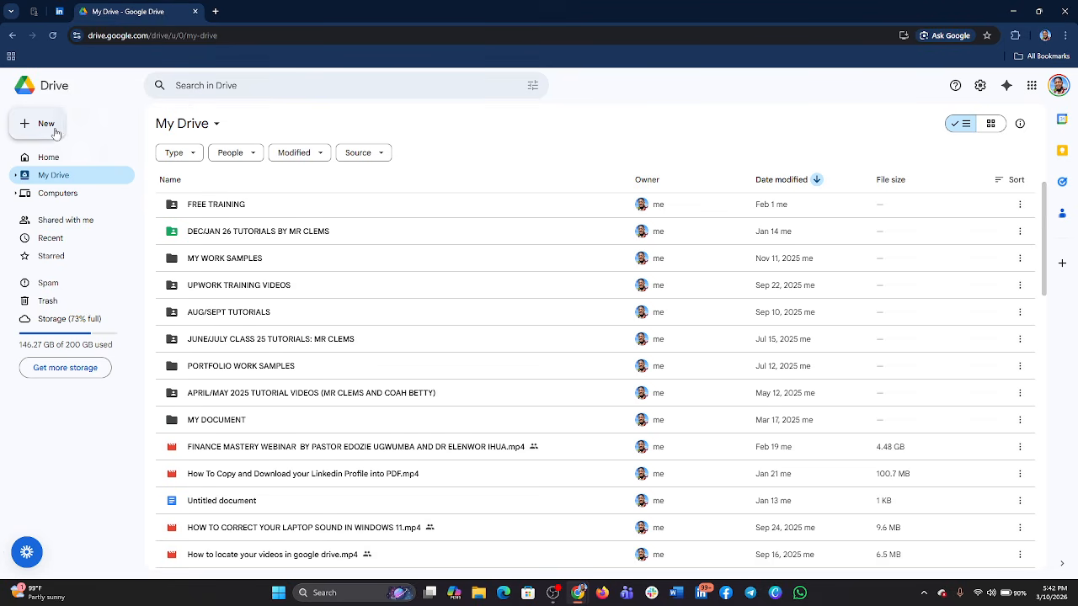
# - Upload the assignment PDF from the computer's Downloads folder to My Drive
pyautogui.click(55, 133)
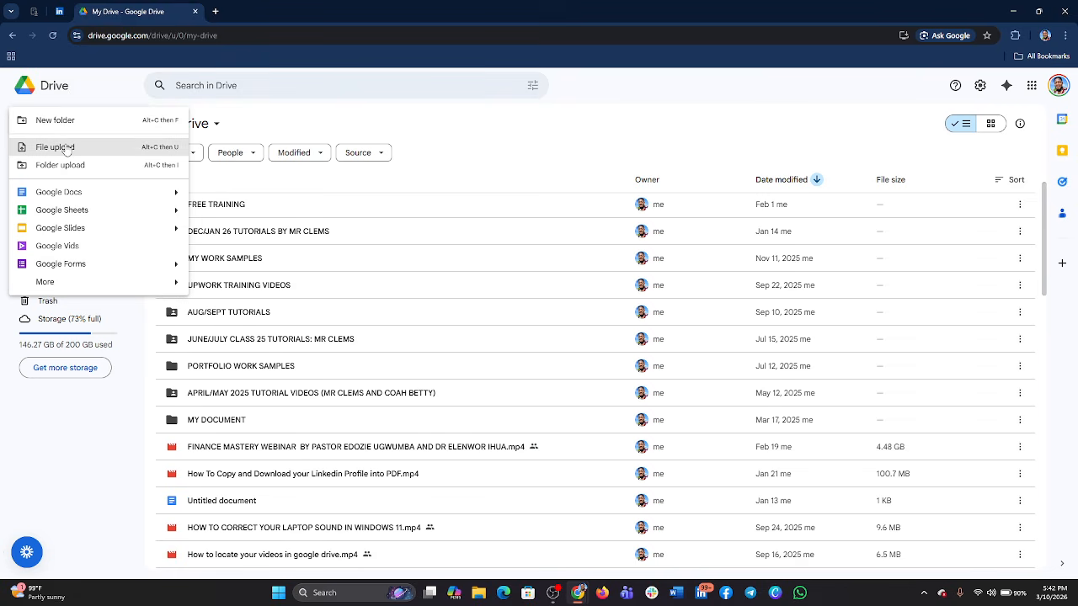
pyautogui.click(65, 149)
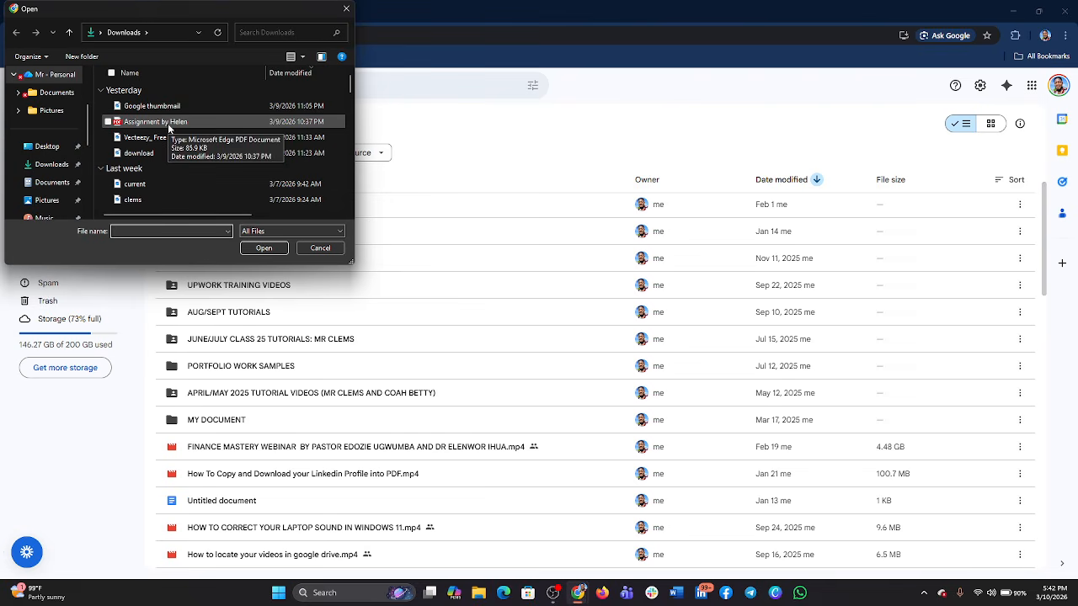
pyautogui.click(135, 127)
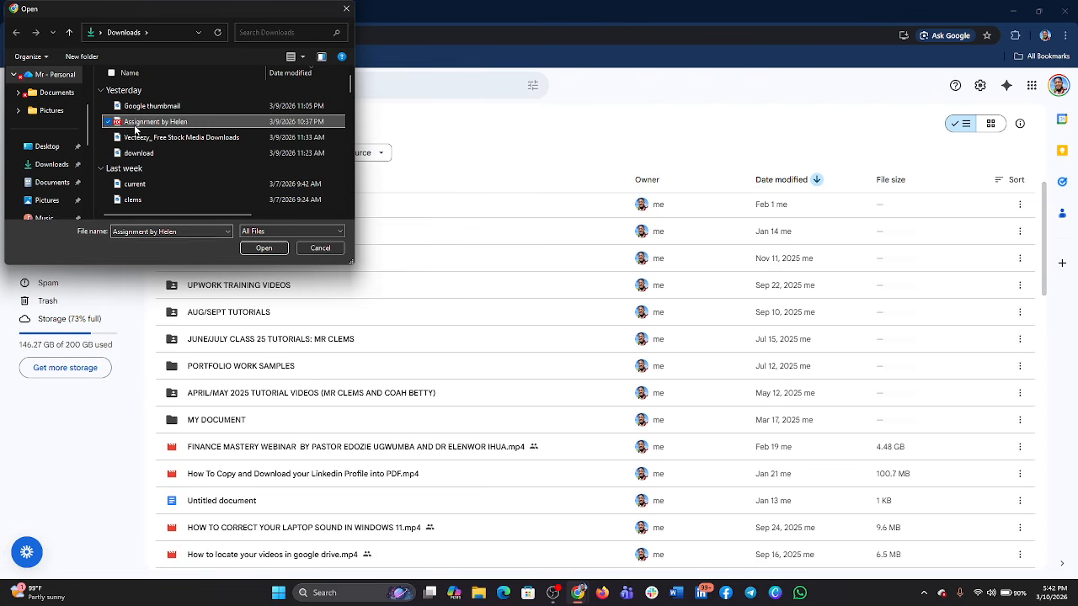
pyautogui.click(264, 248)
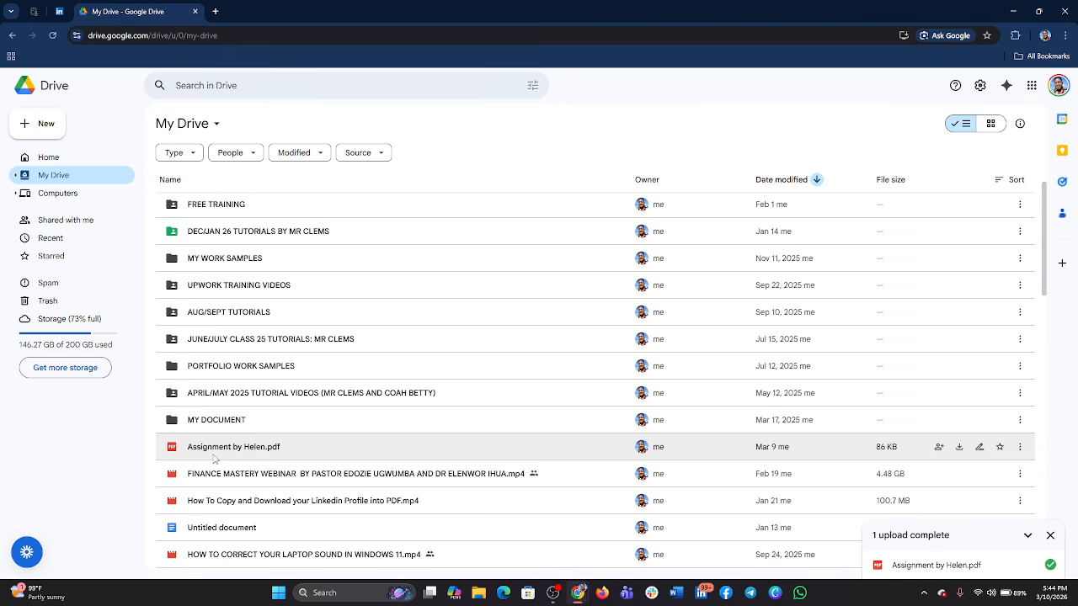
# - Create a new folder named MY CREDENTIALS in My Drive
pyautogui.click(38, 119)
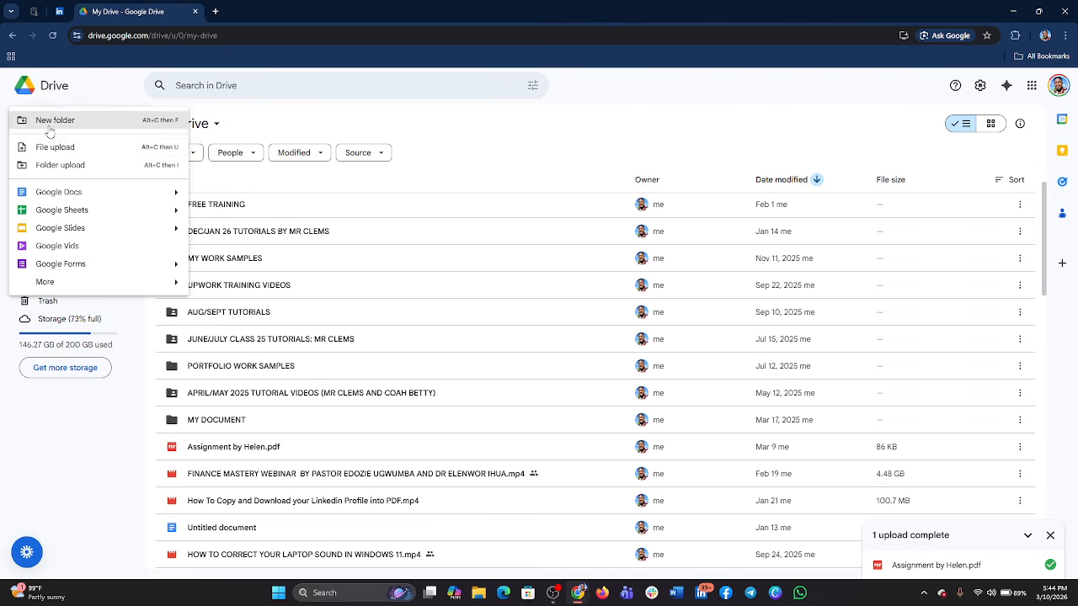
pyautogui.click(57, 125)
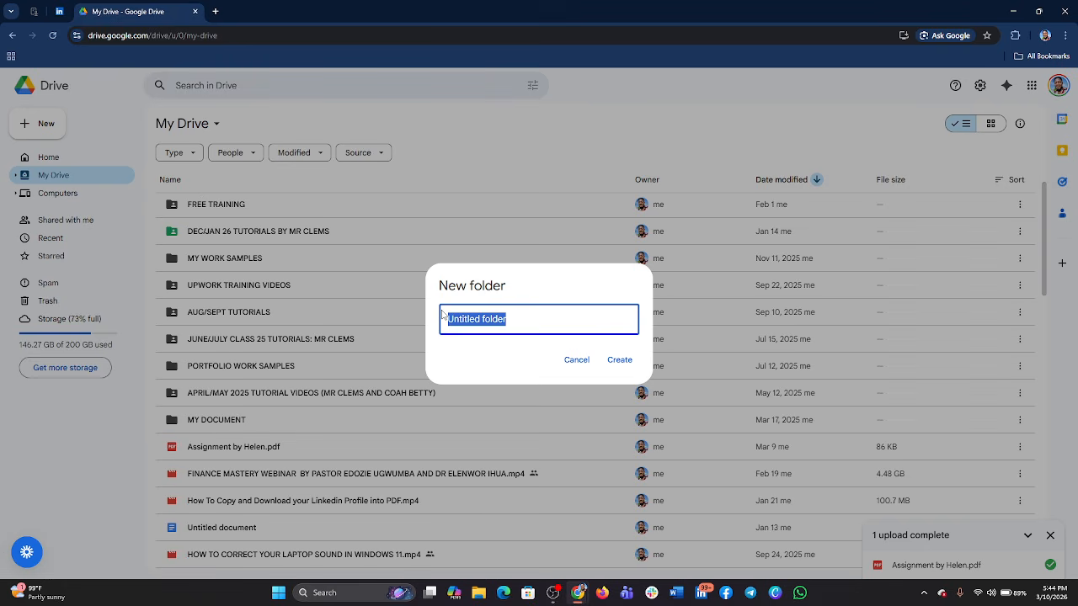
pyautogui.write('MY')
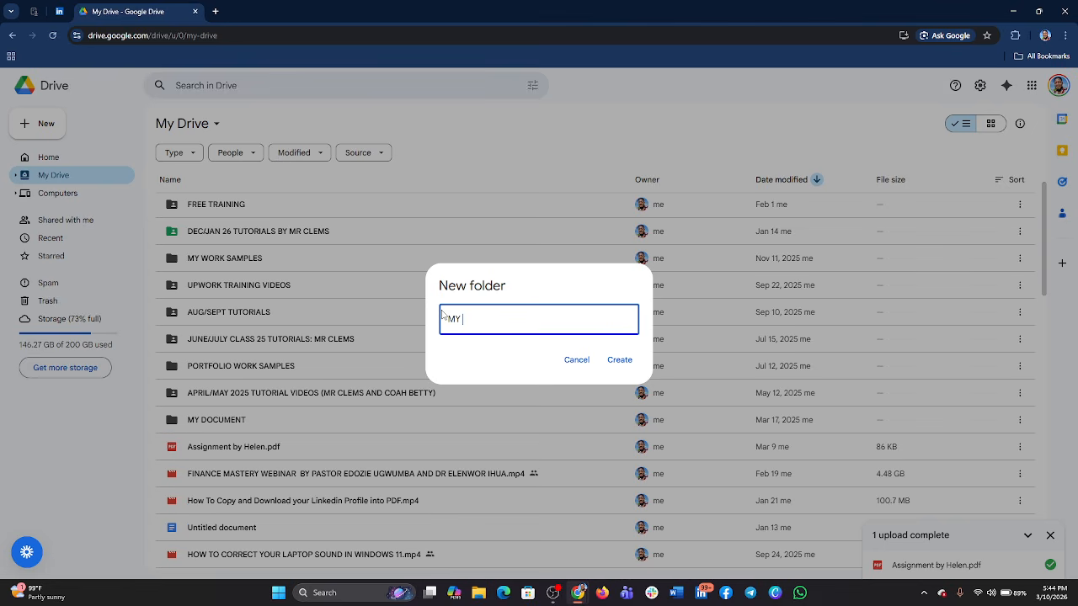
pyautogui.write(' CREDENTIALS')
pyautogui.click(617, 360)
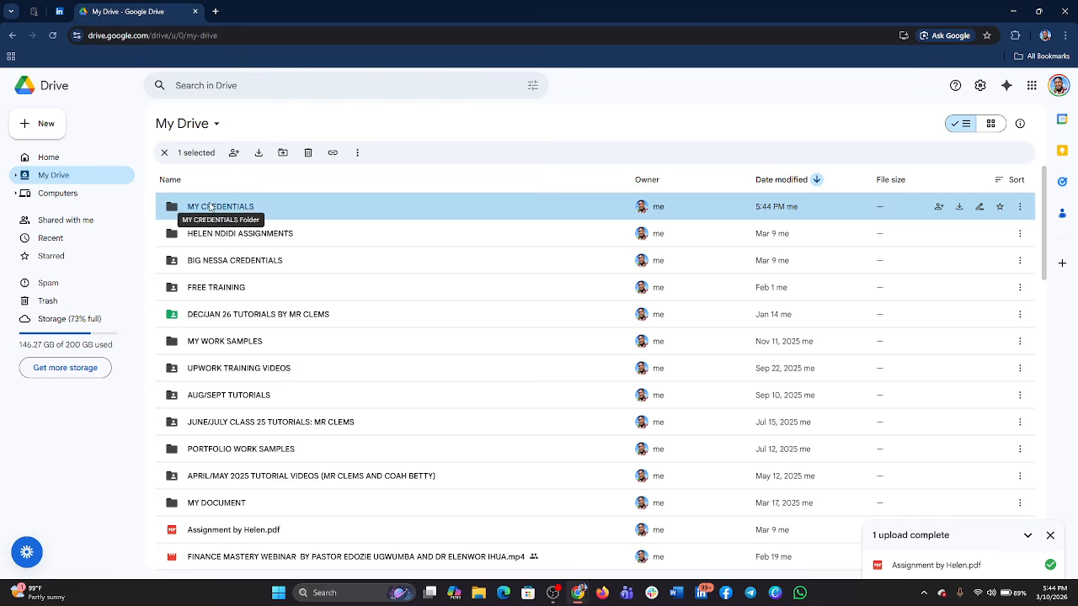
# - Open the MY CREDENTIALS folder in My Drive
pyautogui.moveTo(168, 209)
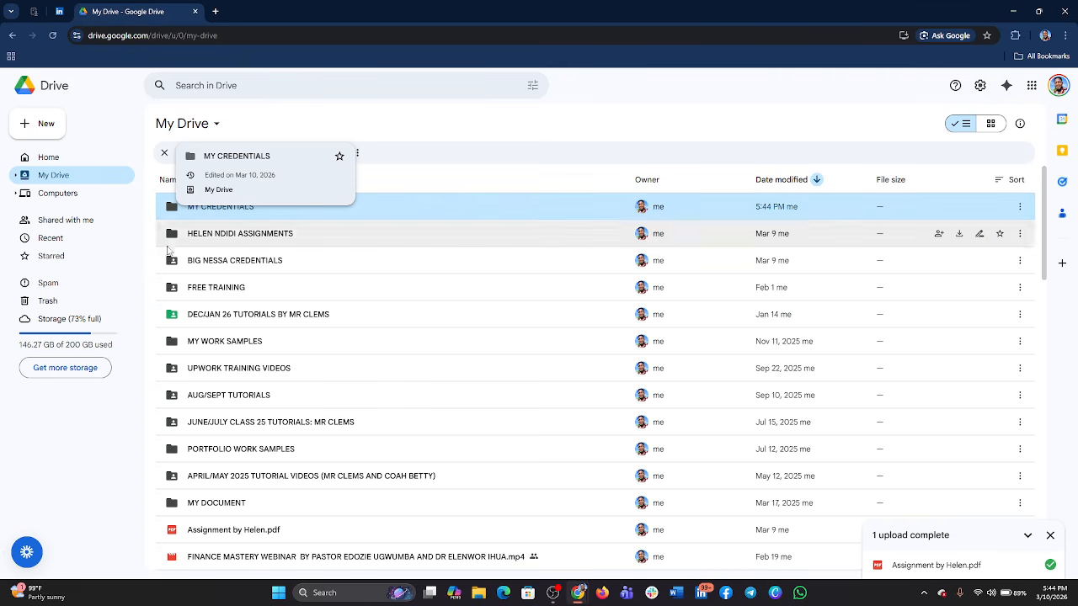
pyautogui.moveTo(173, 266)
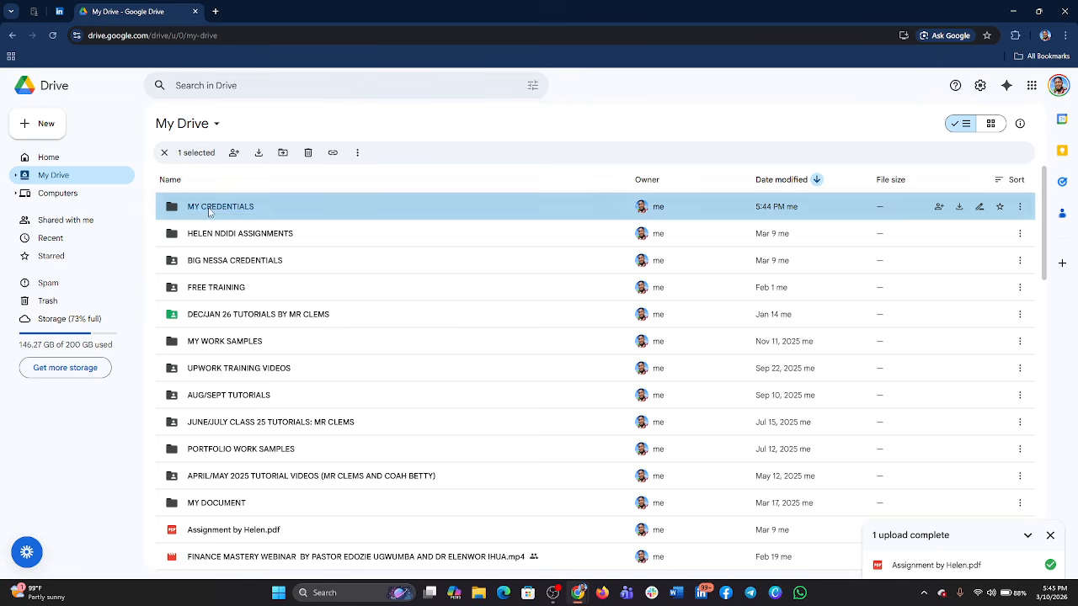
pyautogui.doubleClick(209, 212)
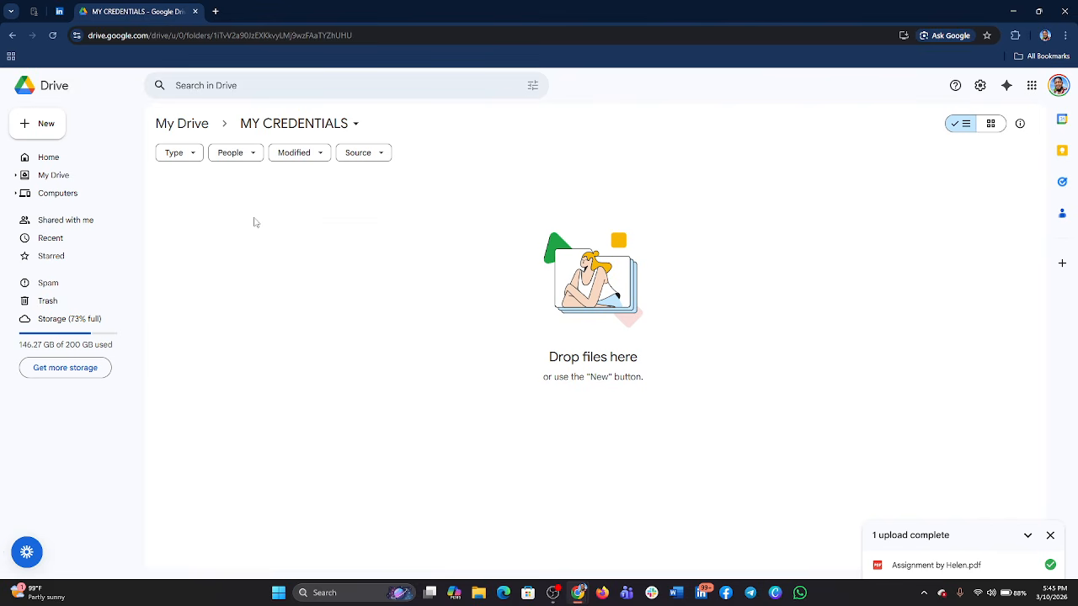
# - Upload the Downloads files current, clems, pp, MY PHOTO and sample together into the MY CREDENTIALS folder
pyautogui.click(52, 137)
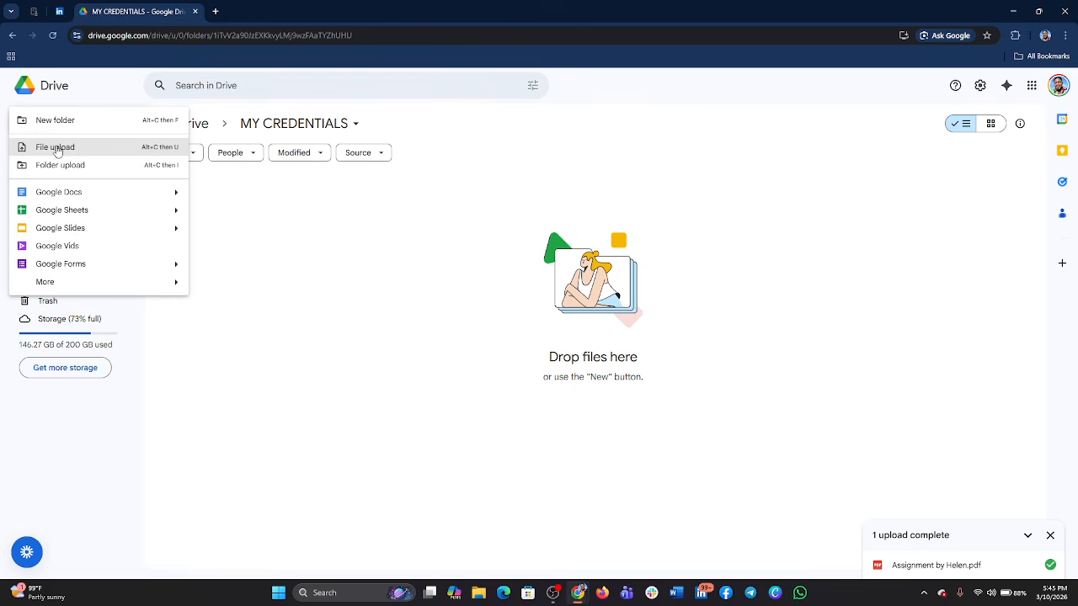
pyautogui.click(55, 148)
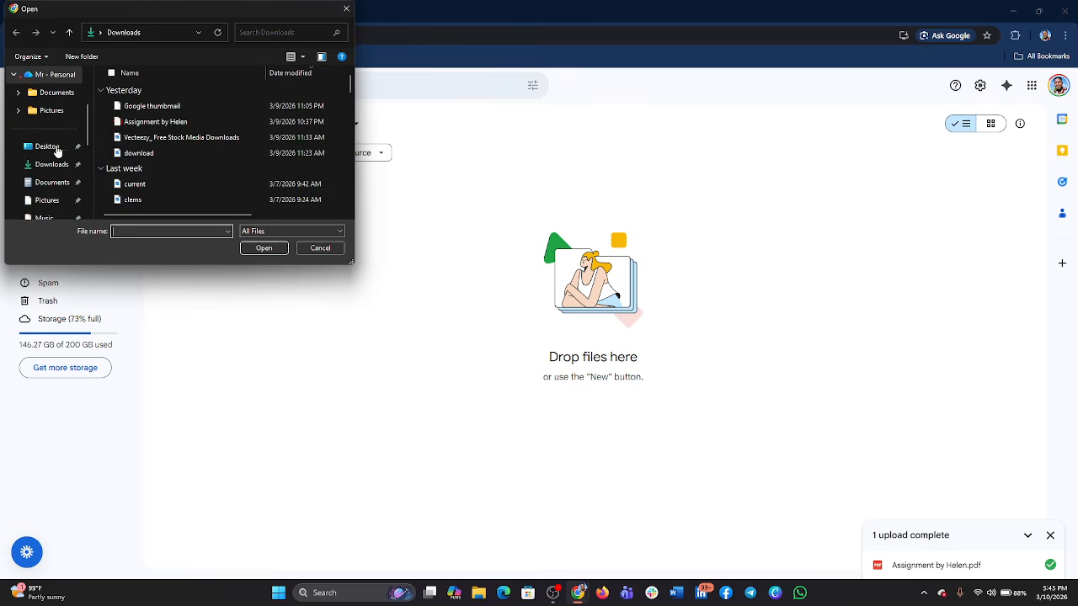
pyautogui.scroll(-1, 139, 155)
pyautogui.scroll(1, 140, 160)
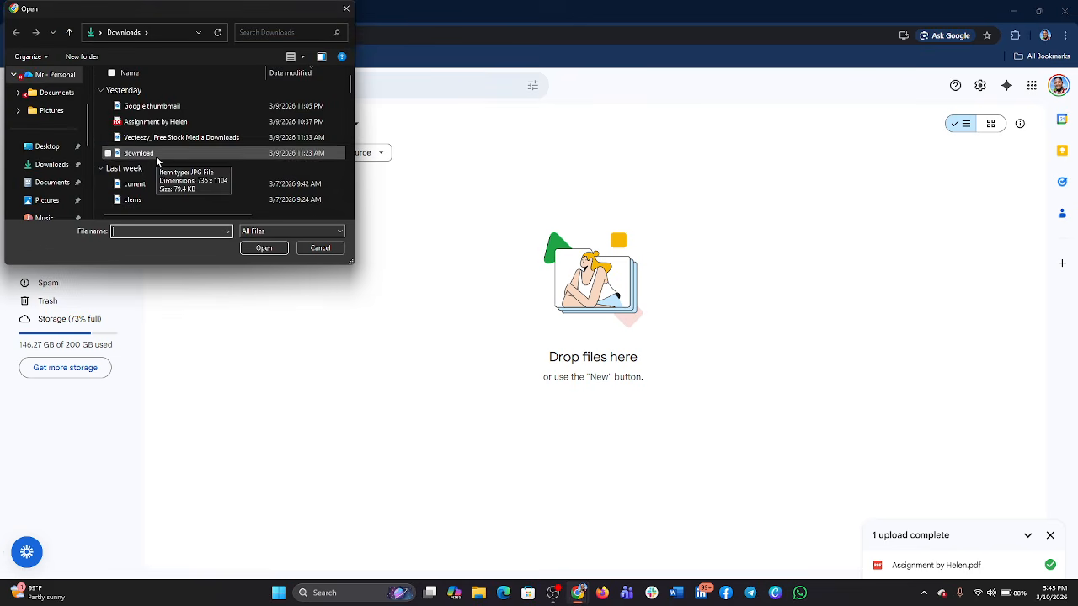
pyautogui.click(139, 184)
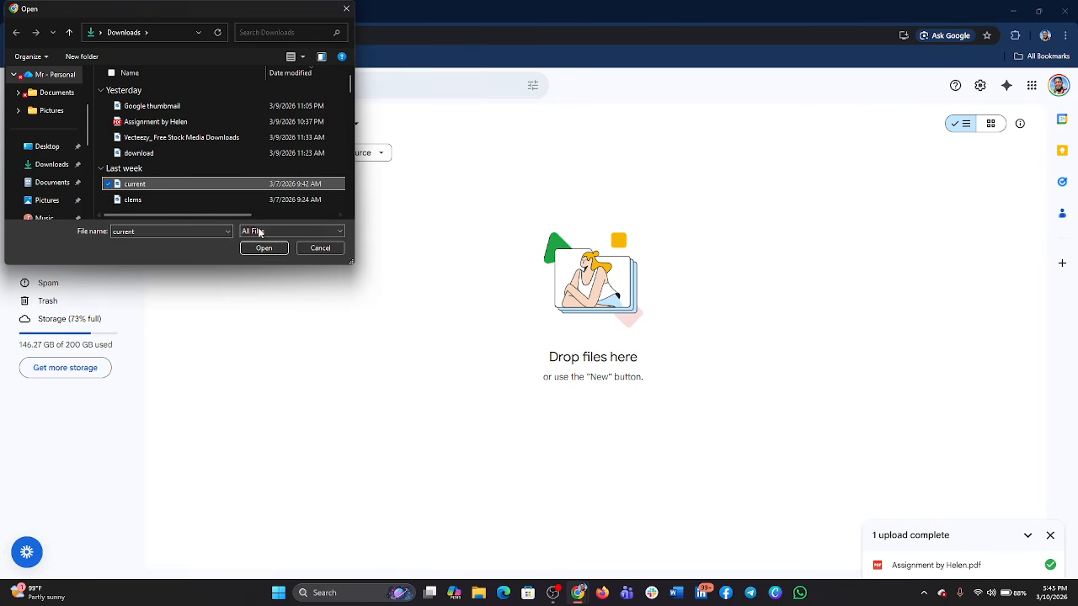
pyautogui.keyDown('ctrl'); pyautogui.click(128, 197); pyautogui.keyUp('ctrl')
pyautogui.scroll(-2, 127, 194)
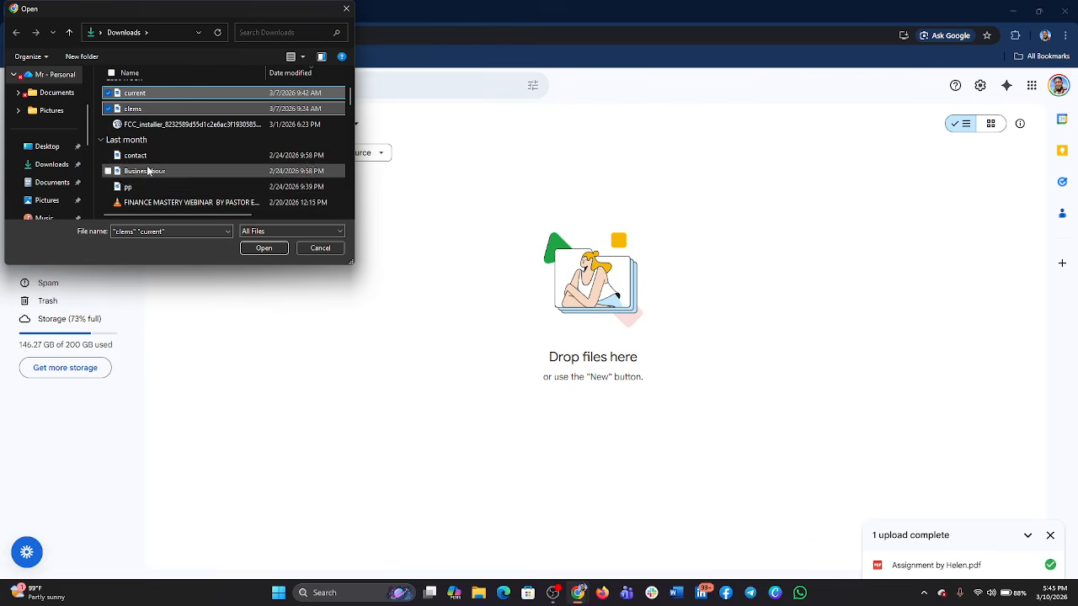
pyautogui.click(109, 187)
pyautogui.scroll(-3, 109, 200)
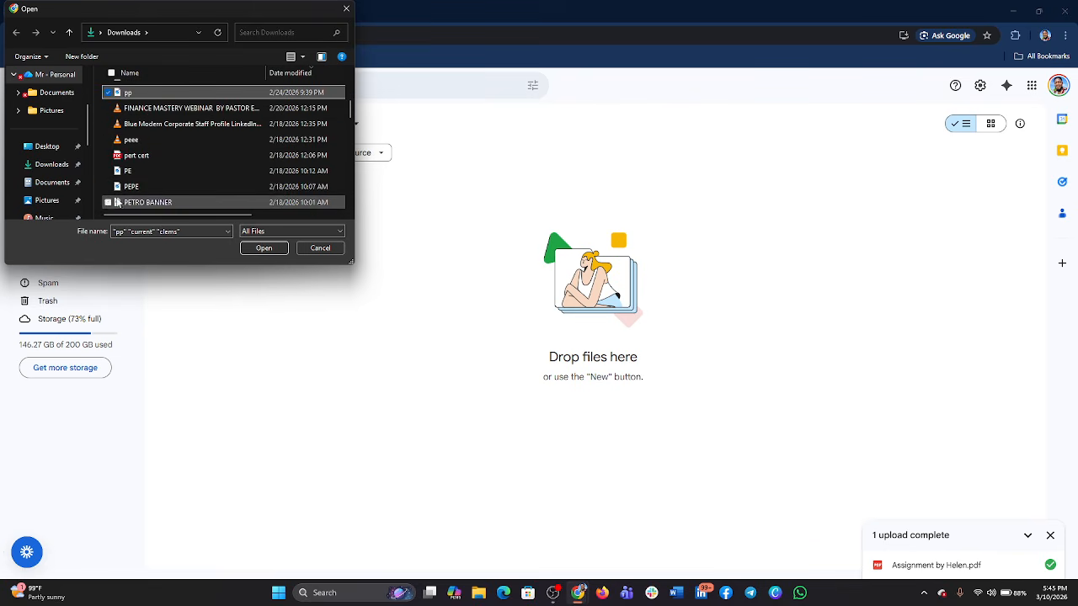
pyautogui.click(108, 187)
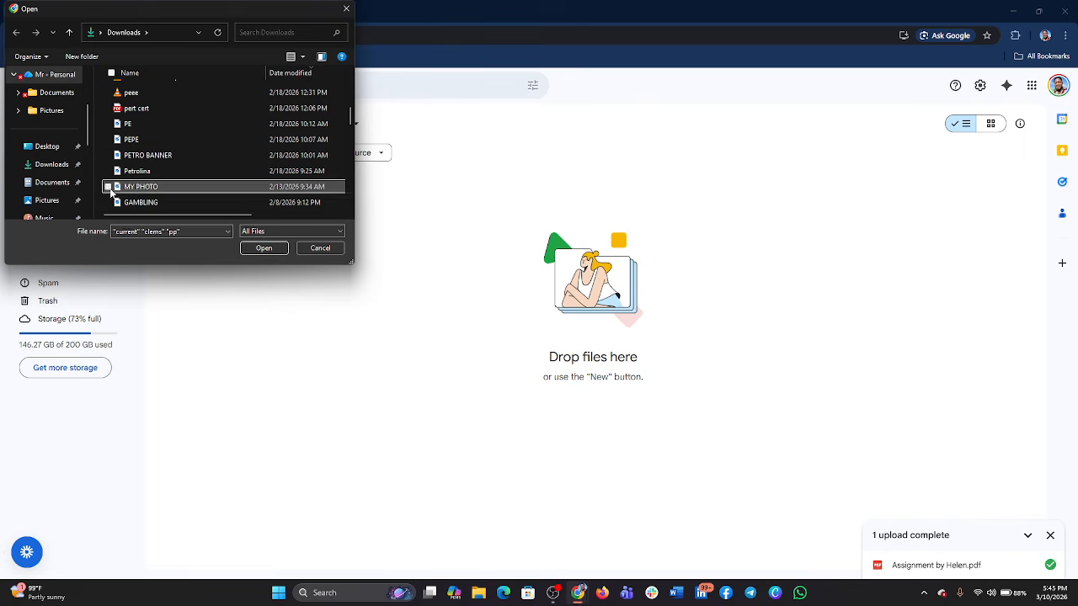
pyautogui.scroll(-1, 143, 177)
pyautogui.scroll(-1, 145, 179)
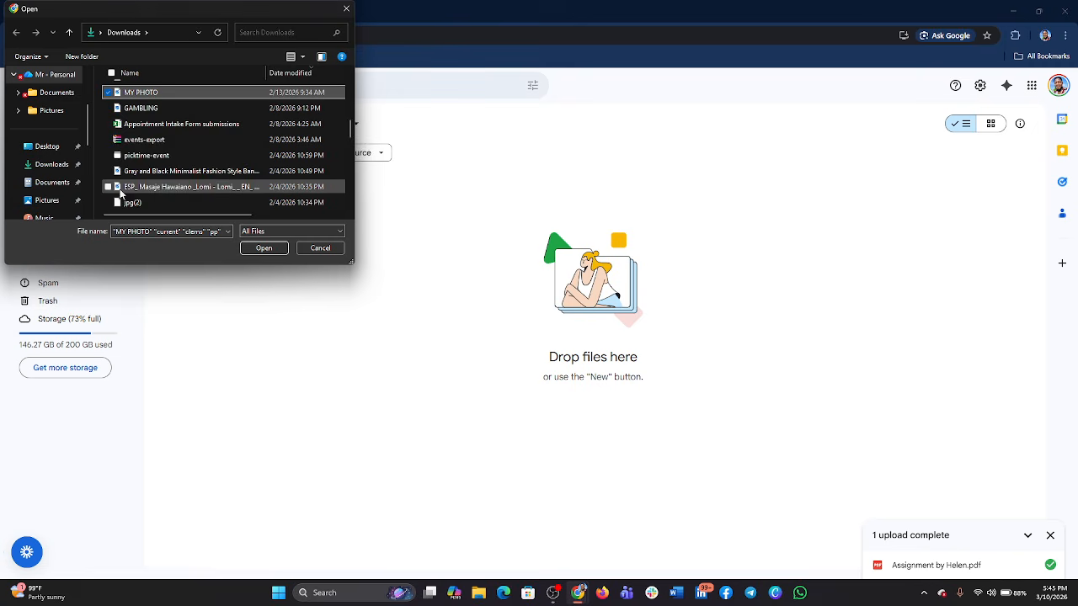
pyautogui.scroll(-2, 129, 204)
pyautogui.click(109, 203)
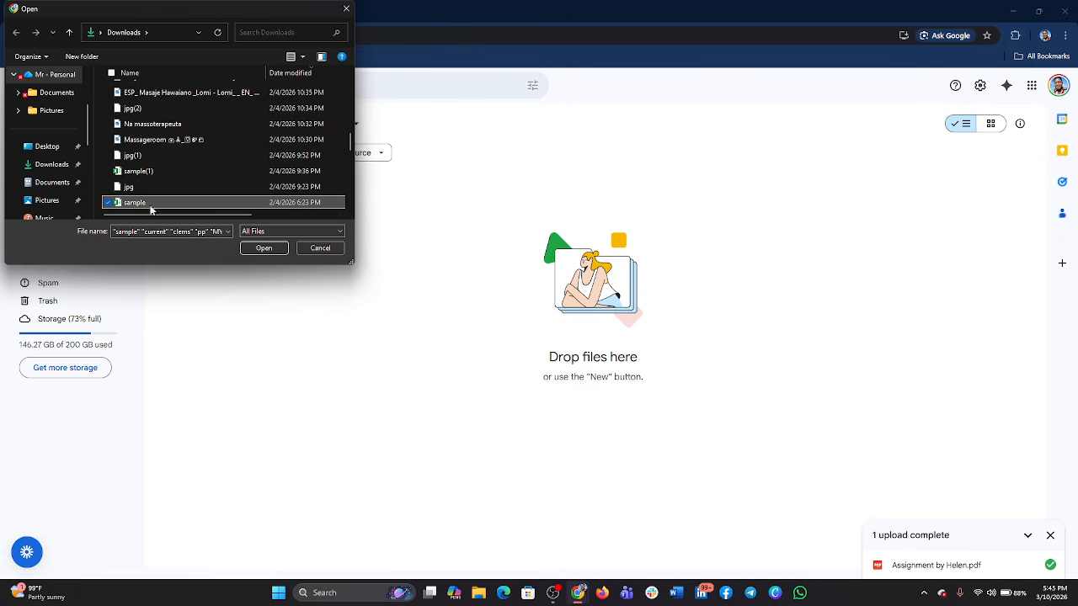
pyautogui.click(264, 247)
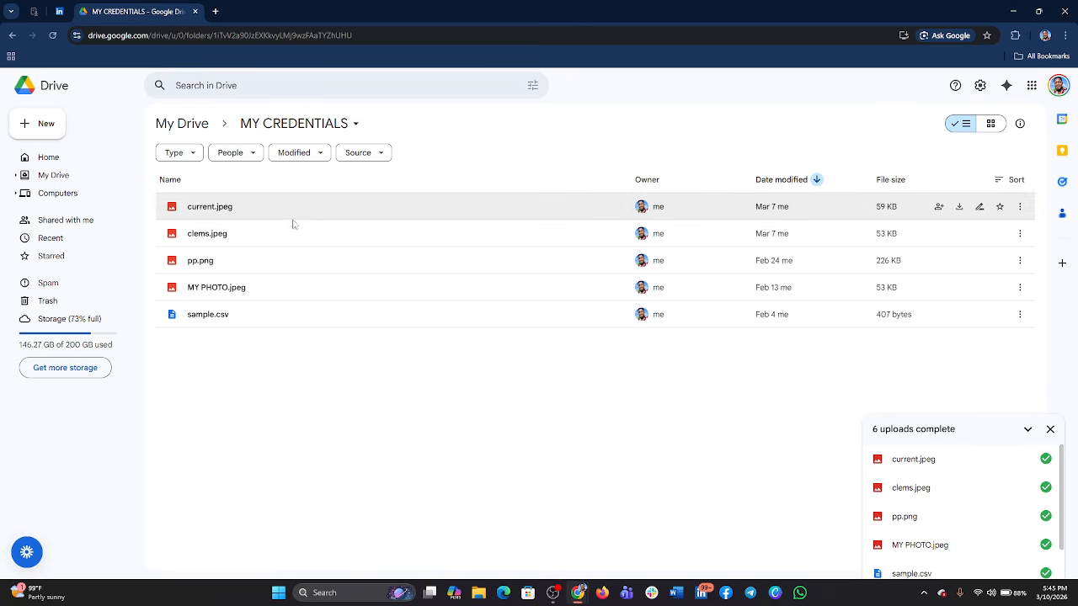
# - Go back through Home to My Drive and open the MY CREDENTIALS folder to check its uploaded files
pyautogui.click(70, 161)
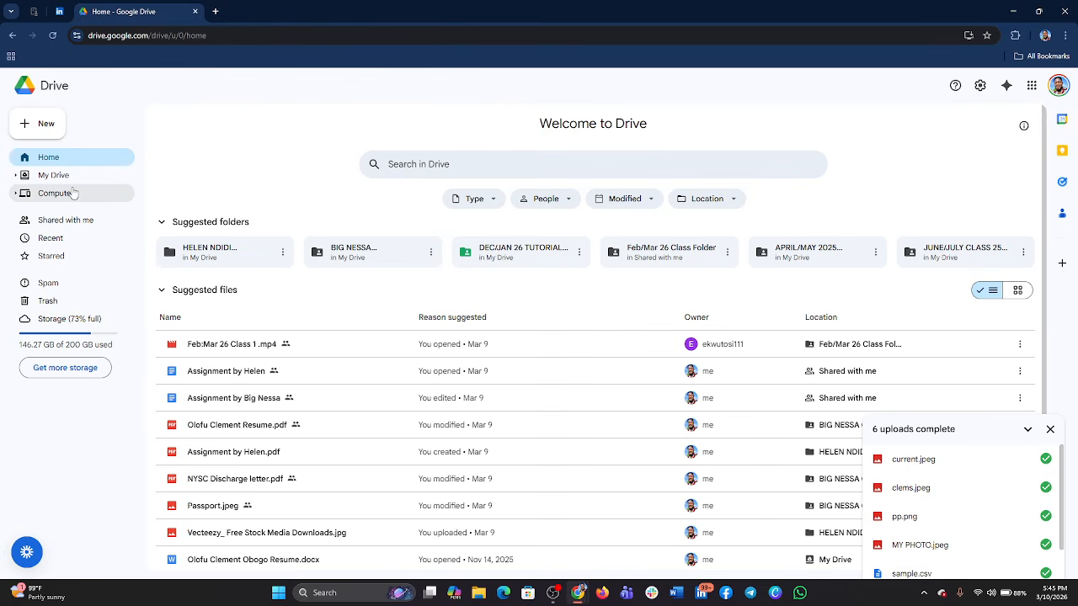
pyautogui.click(73, 176)
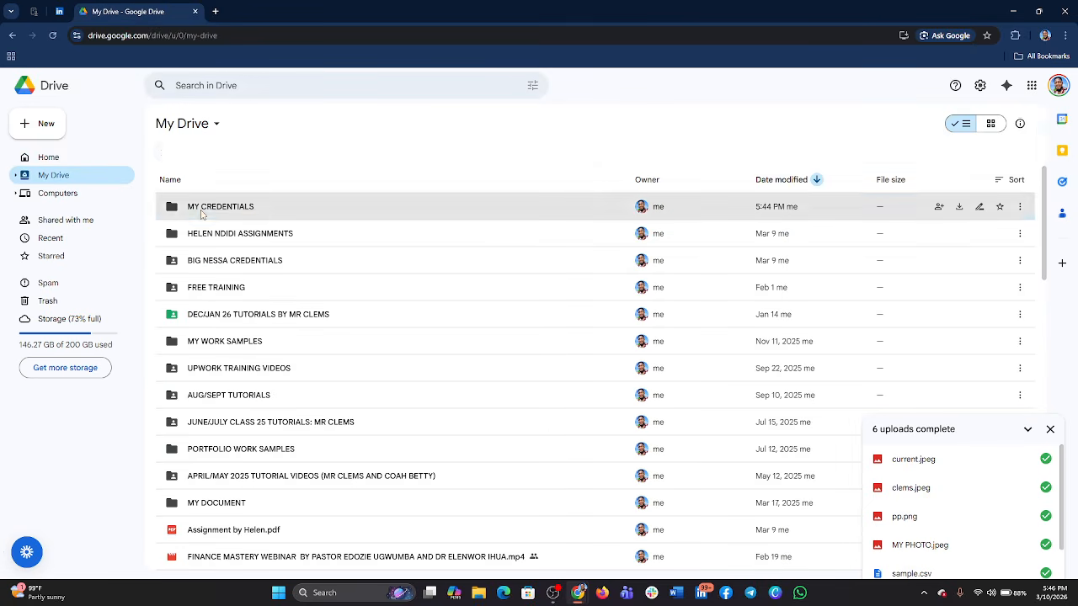
pyautogui.click(206, 212)
pyautogui.doubleClick(207, 212)
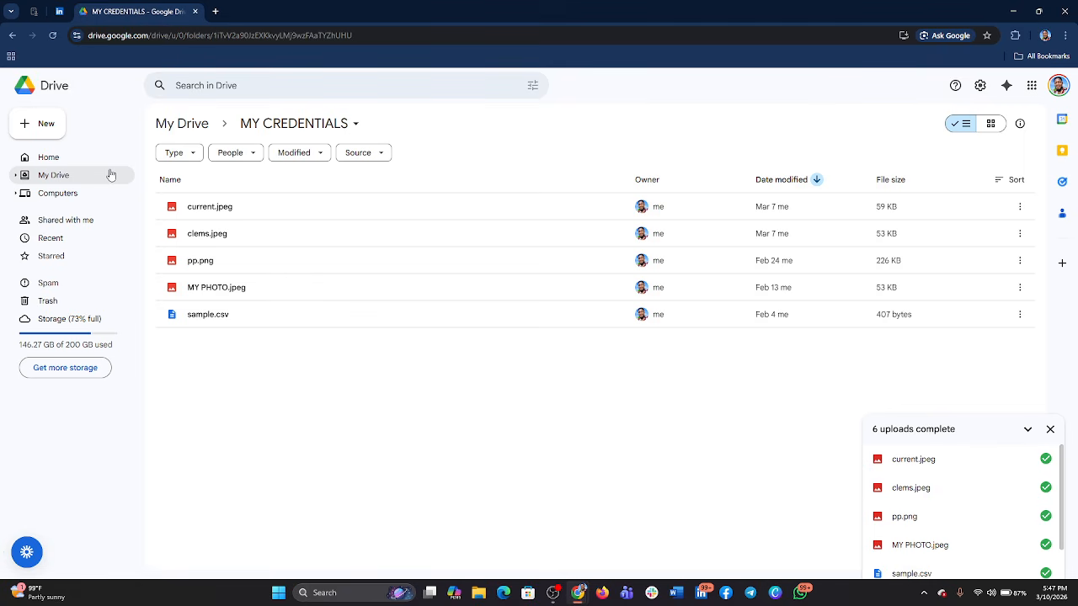
# - Return to My Drive, share the MY CREDENTIALS folder with Anyone with the link, and copy its link
pyautogui.click(58, 182)
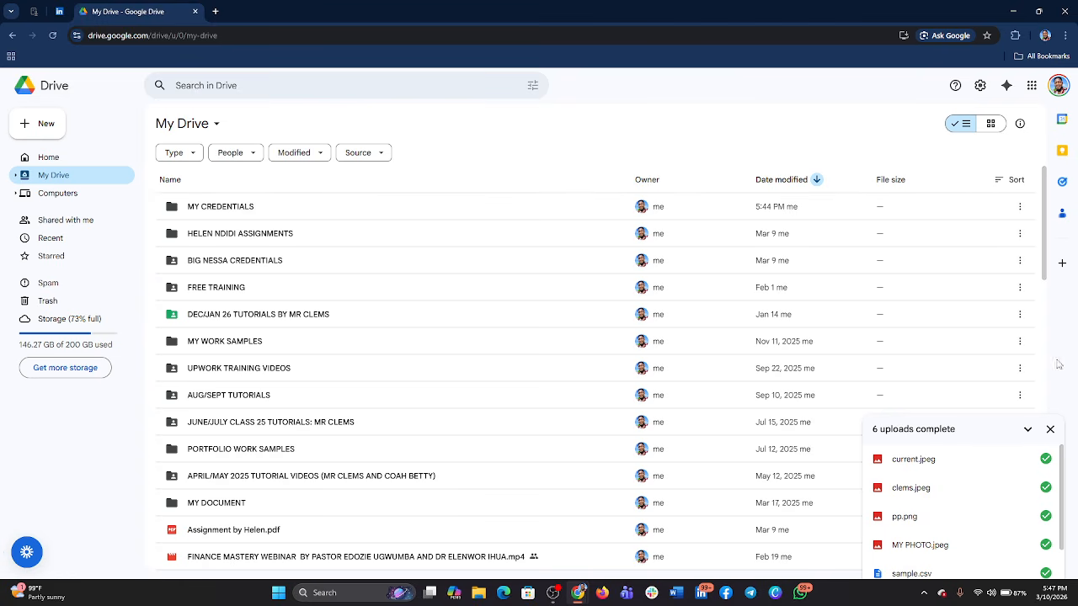
pyautogui.click(1050, 429)
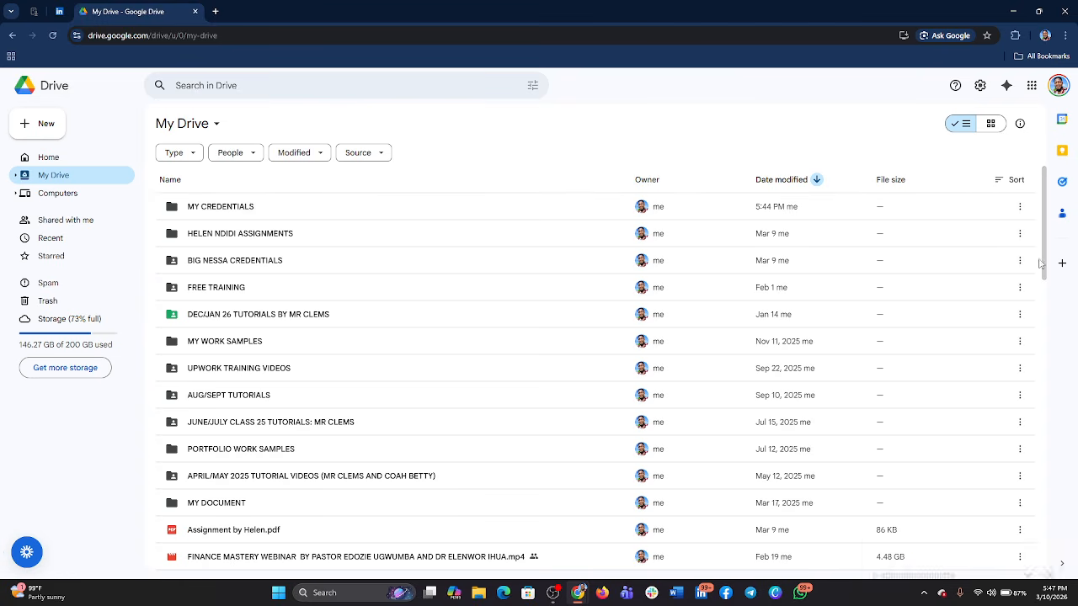
pyautogui.click(1021, 208)
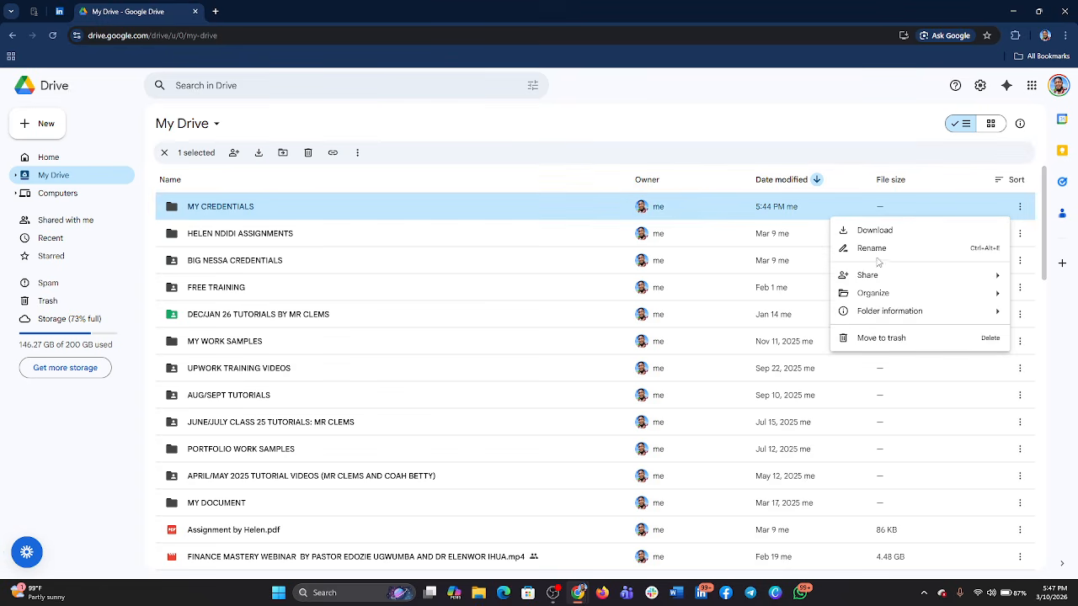
pyautogui.moveTo(877, 277)
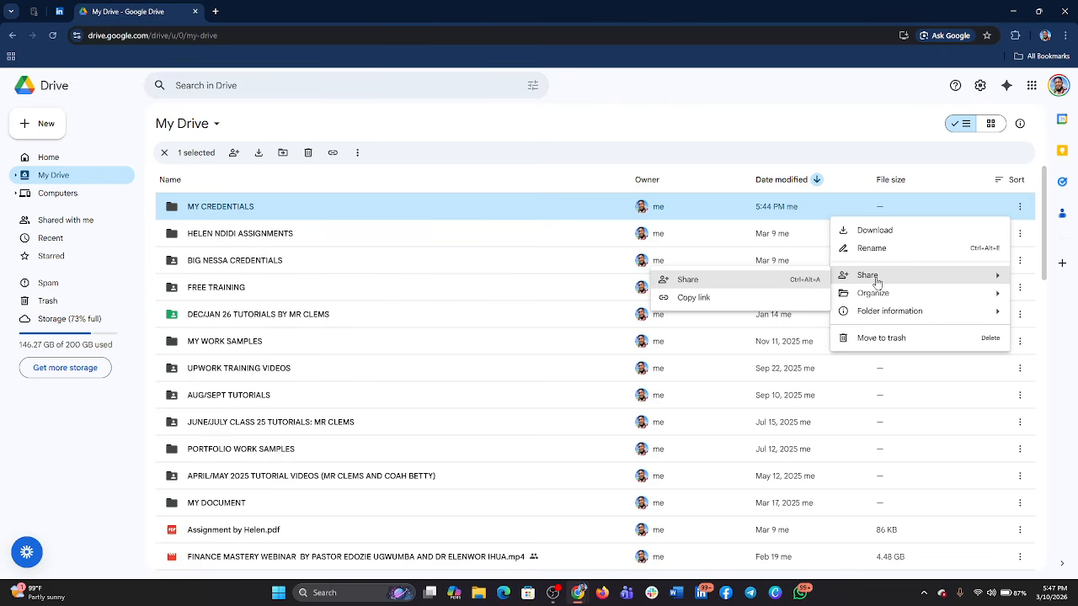
pyautogui.click(704, 280)
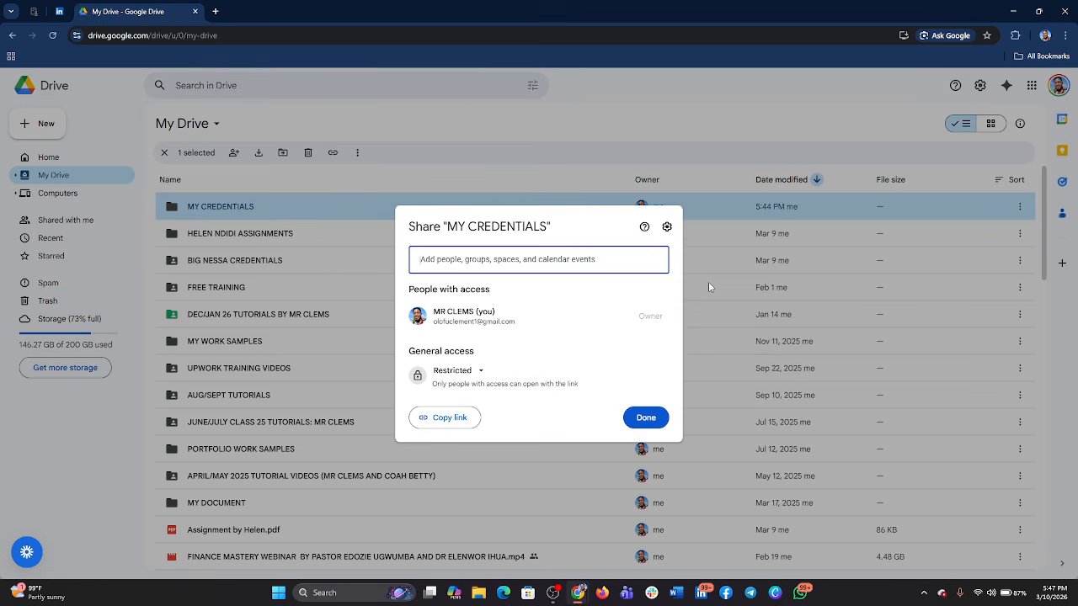
pyautogui.click(485, 374)
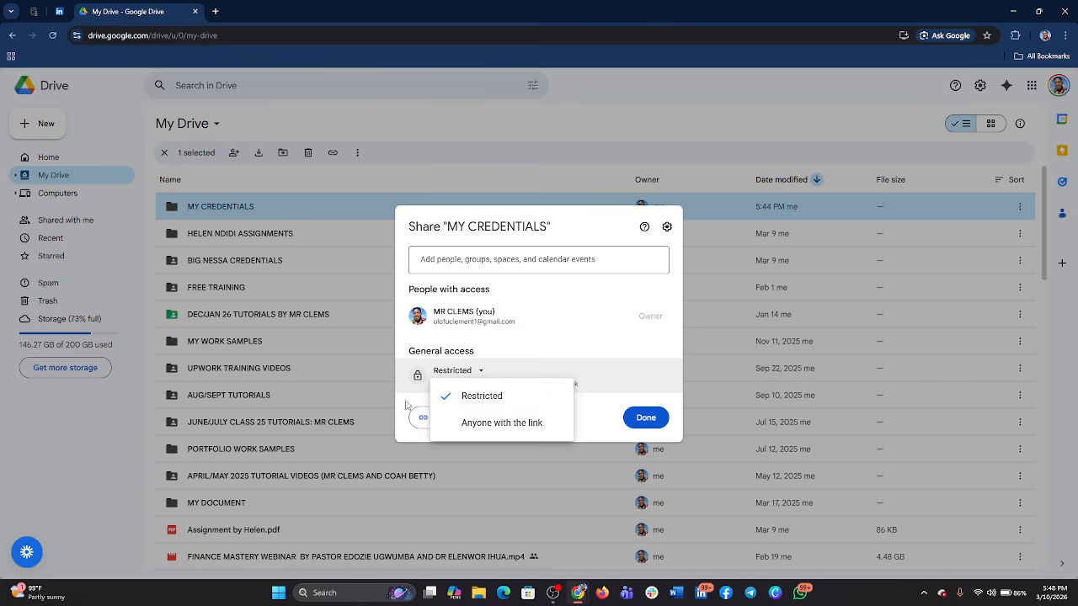
pyautogui.click(478, 422)
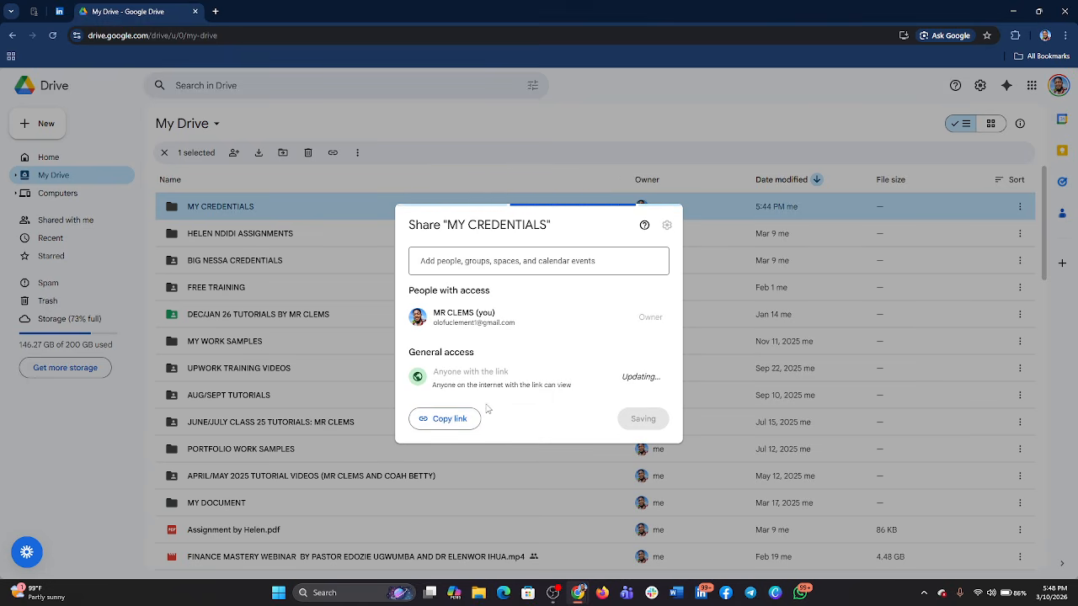
pyautogui.click(439, 418)
pyautogui.click(662, 417)
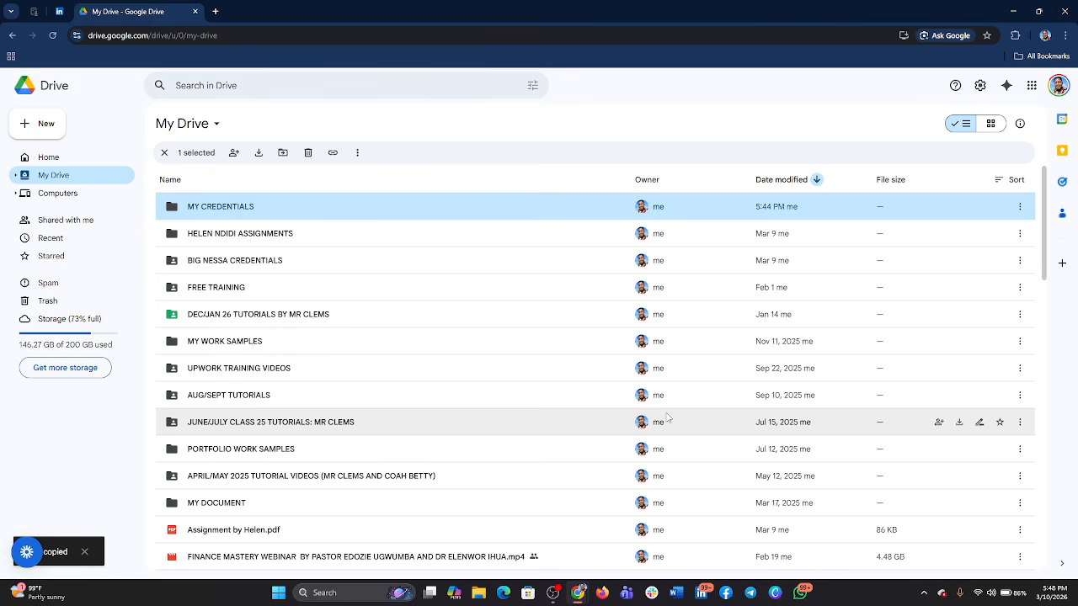
# - Reopen the MY CREDENTIALS sharing options, look at the suggested people to add, and close them without adding anyone
pyautogui.click(1019, 206)
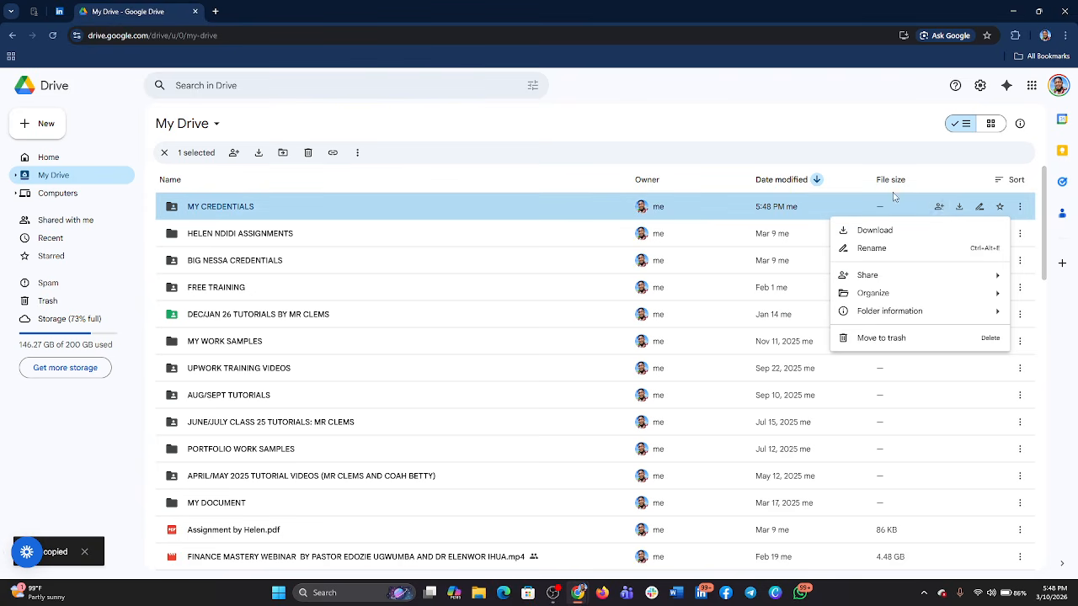
pyautogui.click(938, 206)
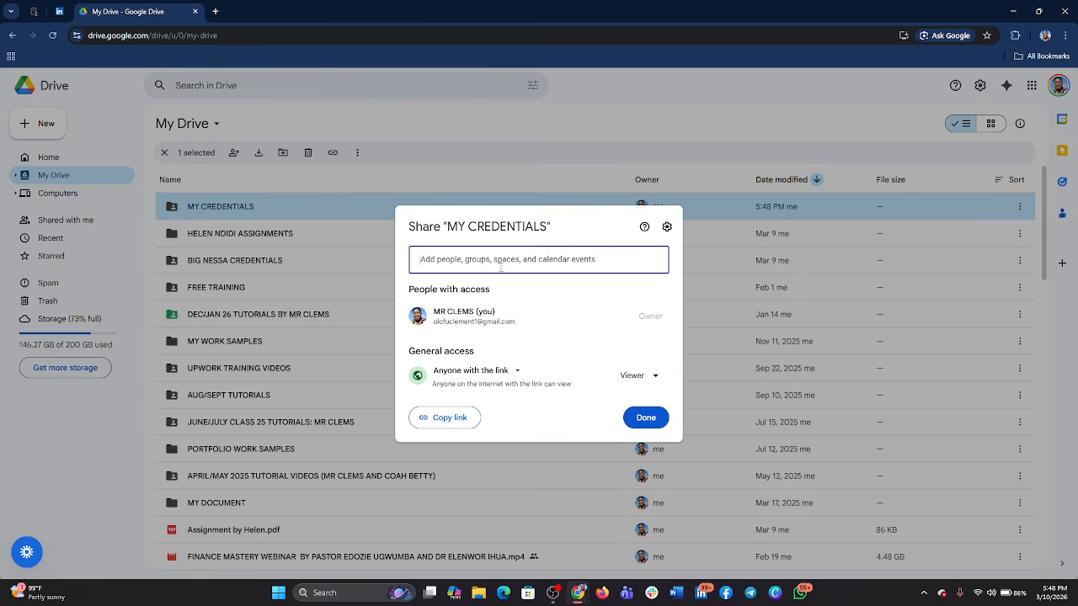
pyautogui.click(513, 261)
pyautogui.click(516, 261)
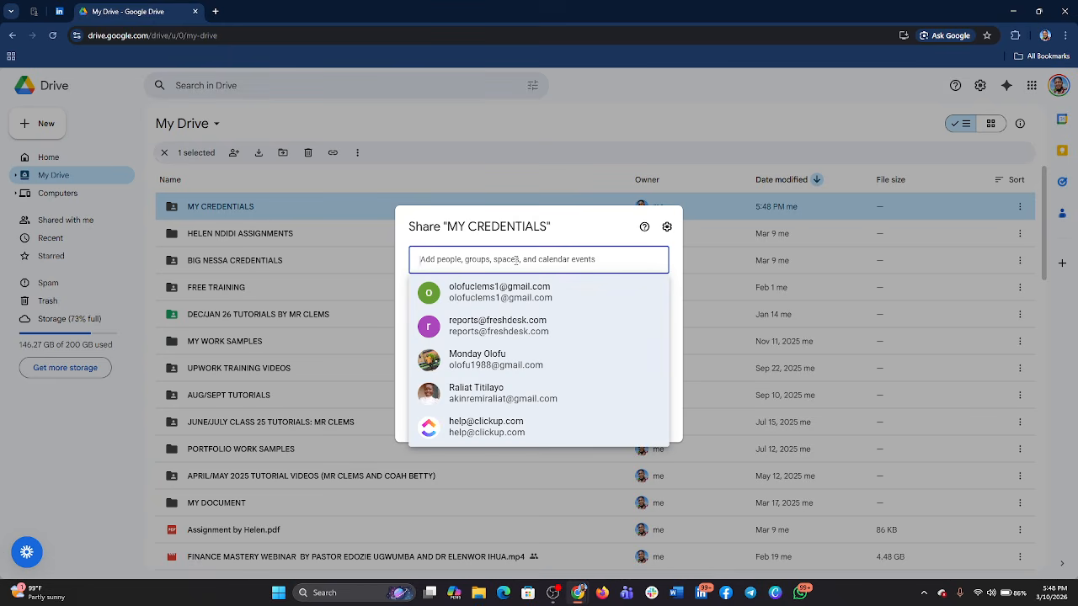
pyautogui.click(516, 260)
pyautogui.click(516, 260)
pyautogui.click(487, 153)
pyautogui.click(486, 153)
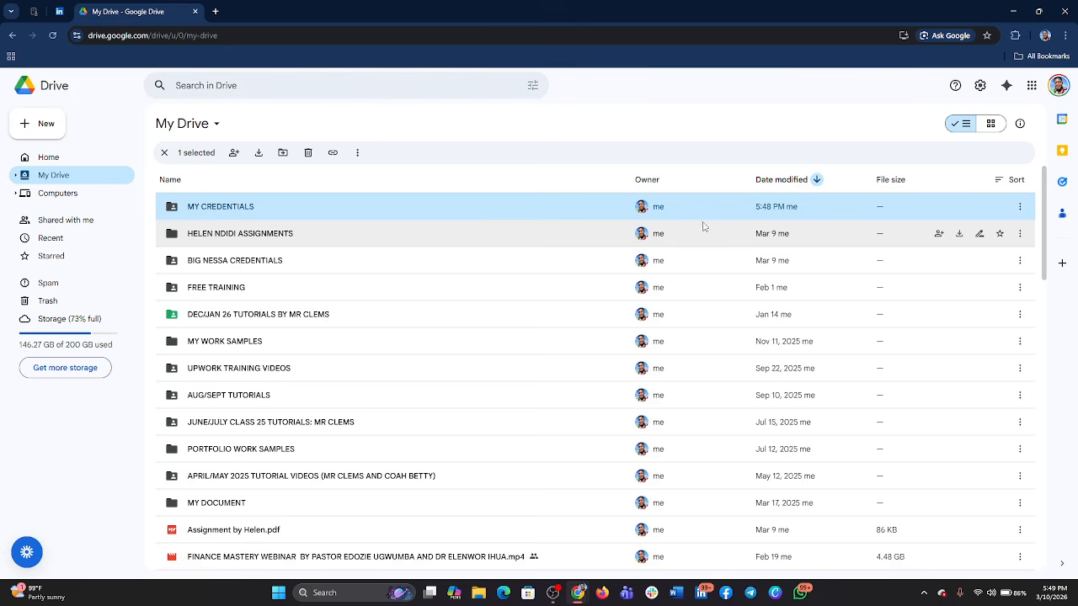
# - Set the general access of the assignments folder listed below MY CREDENTIALS to Anyone with the link
pyautogui.click(940, 238)
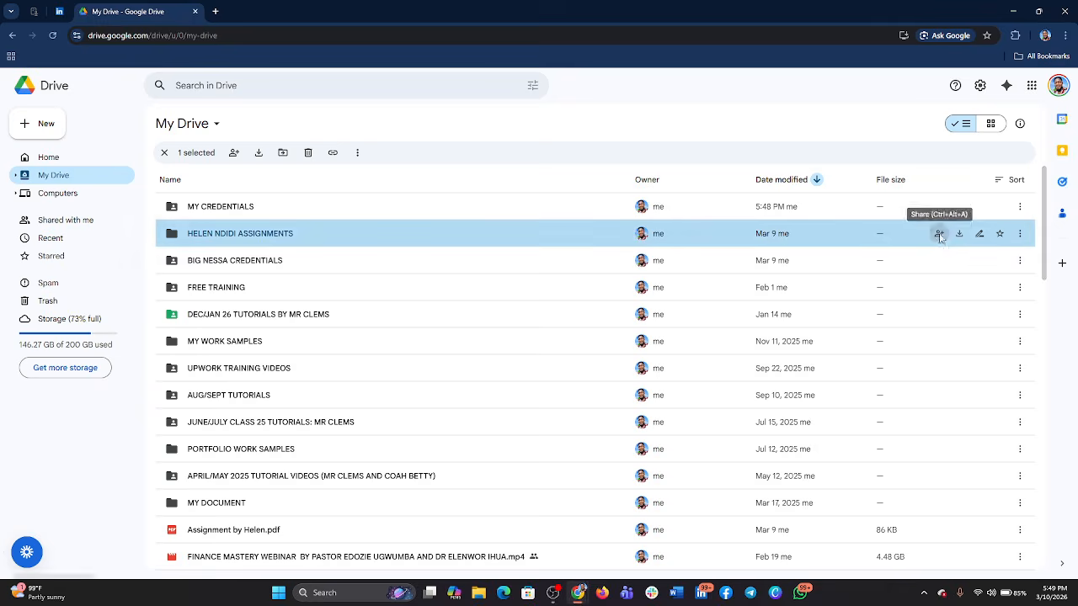
pyautogui.click(940, 233)
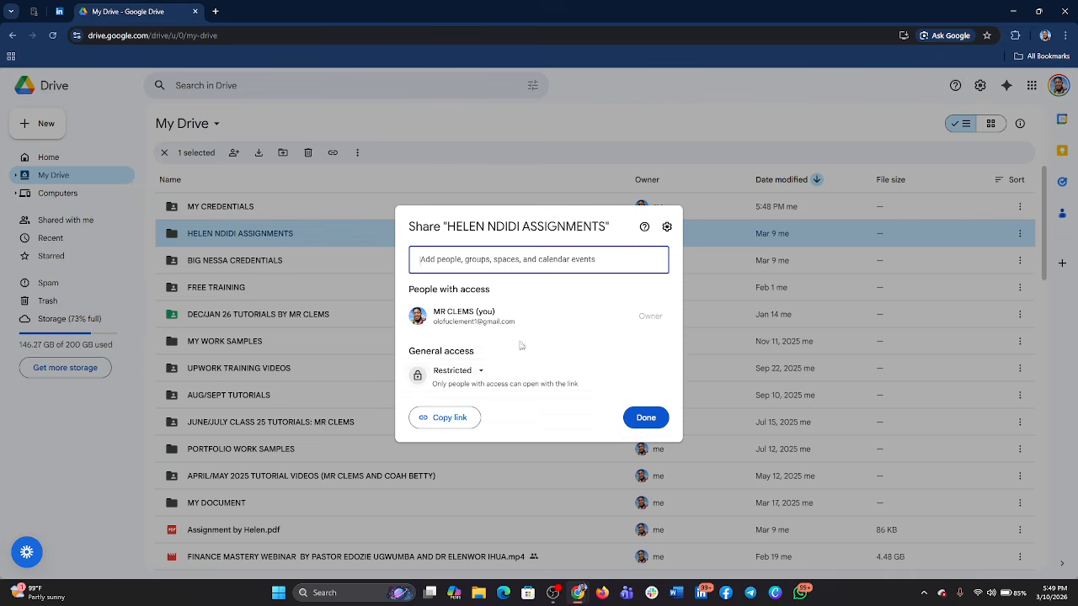
pyautogui.click(481, 372)
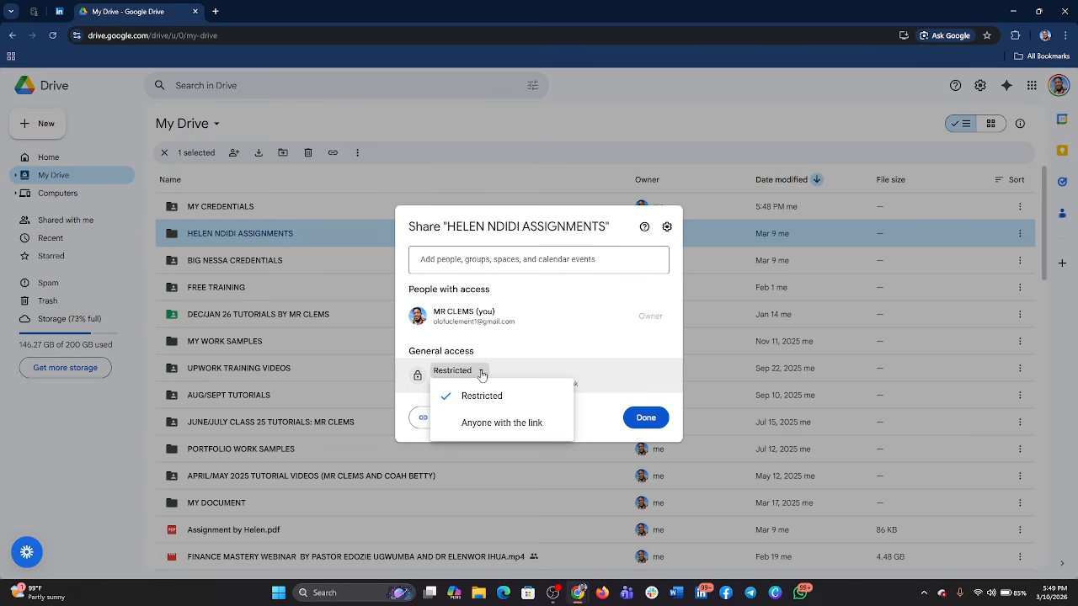
pyautogui.click(499, 424)
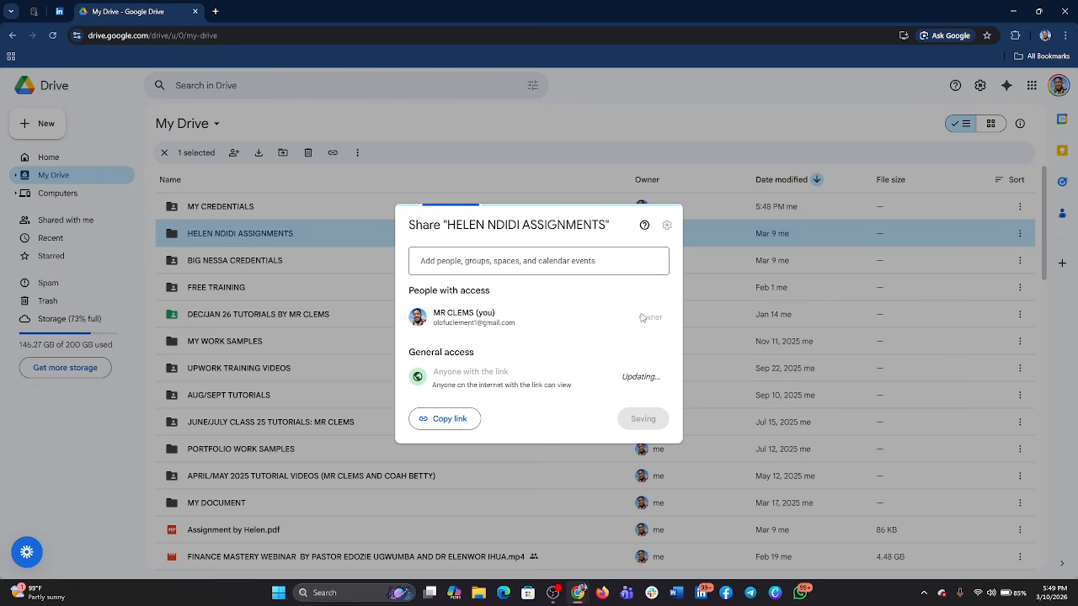
# - Try limiting access to the assignments folder in its sharing settings, switch the limit back off, and close the settings
pyautogui.click(666, 227)
pyautogui.click(433, 354)
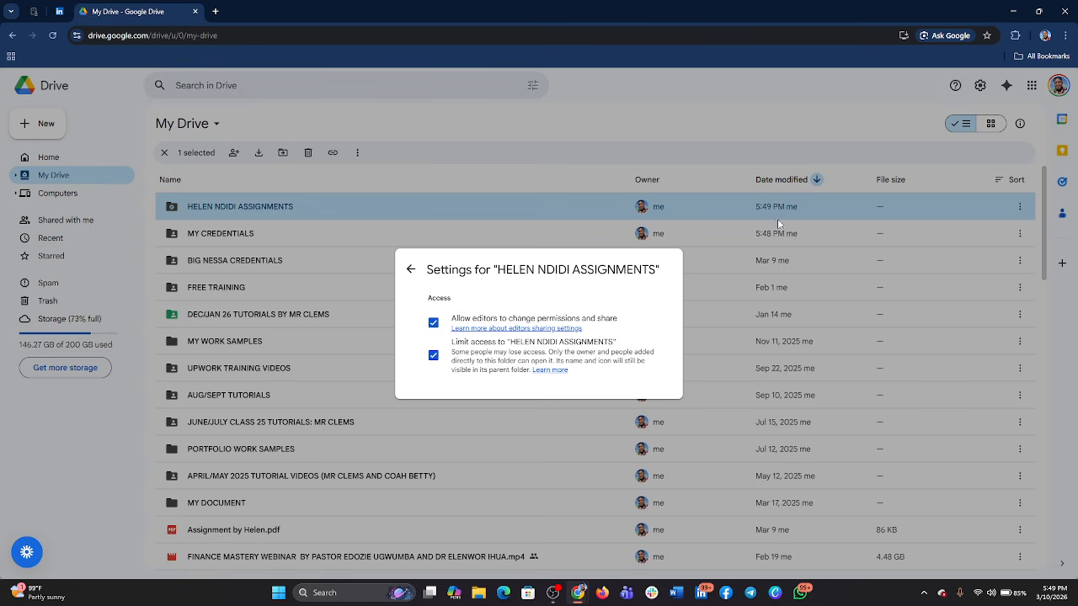
pyautogui.click(432, 355)
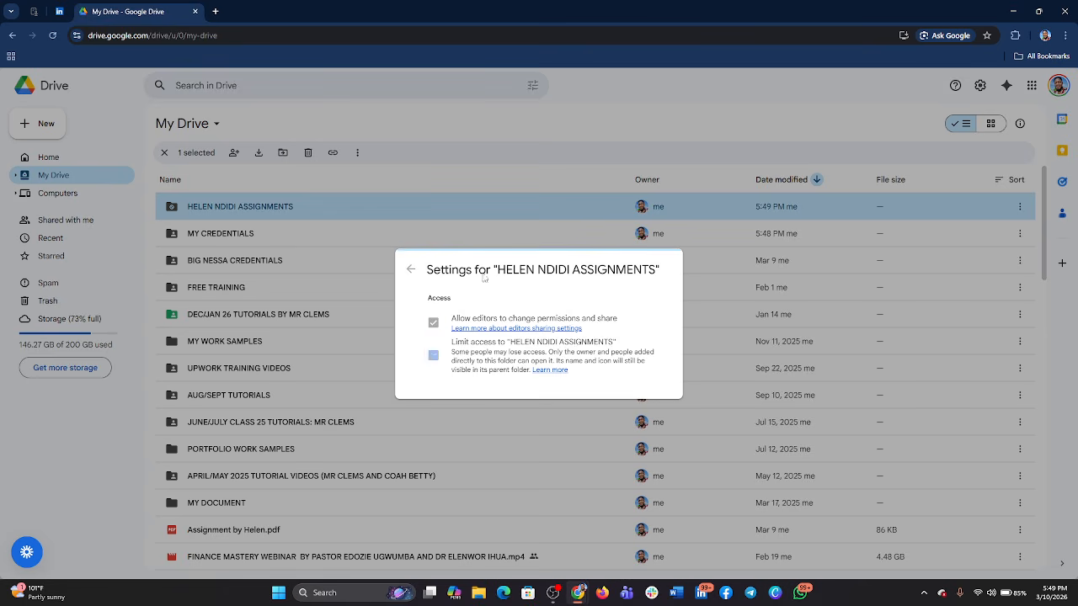
pyautogui.click(557, 189)
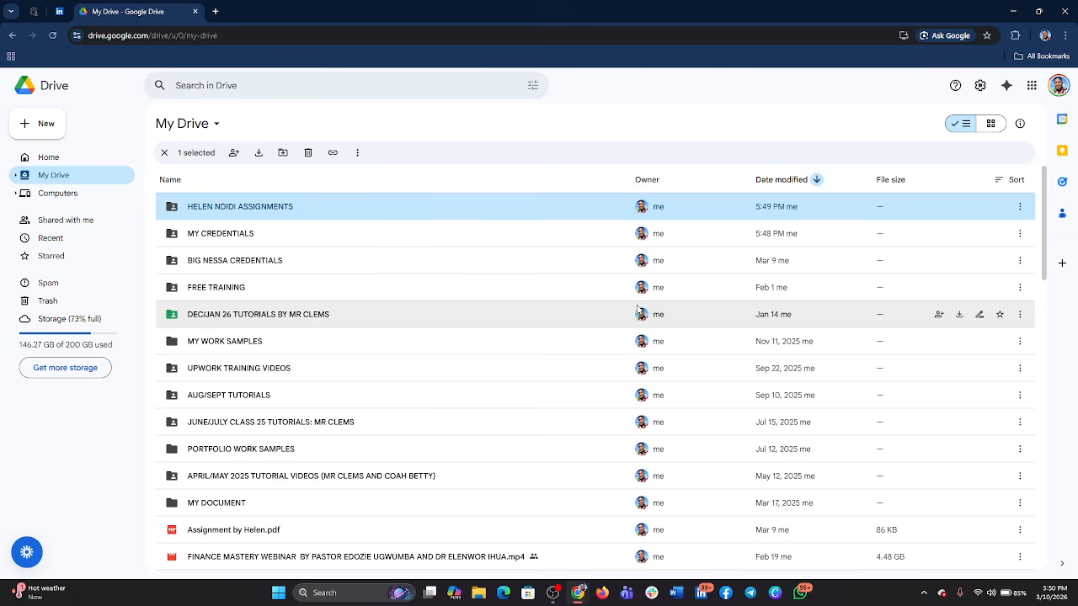
# - Move the assignment PDF from My Drive into the MY CREDENTIALS folder, accept the access change, and open that folder
pyautogui.moveTo(638, 309)
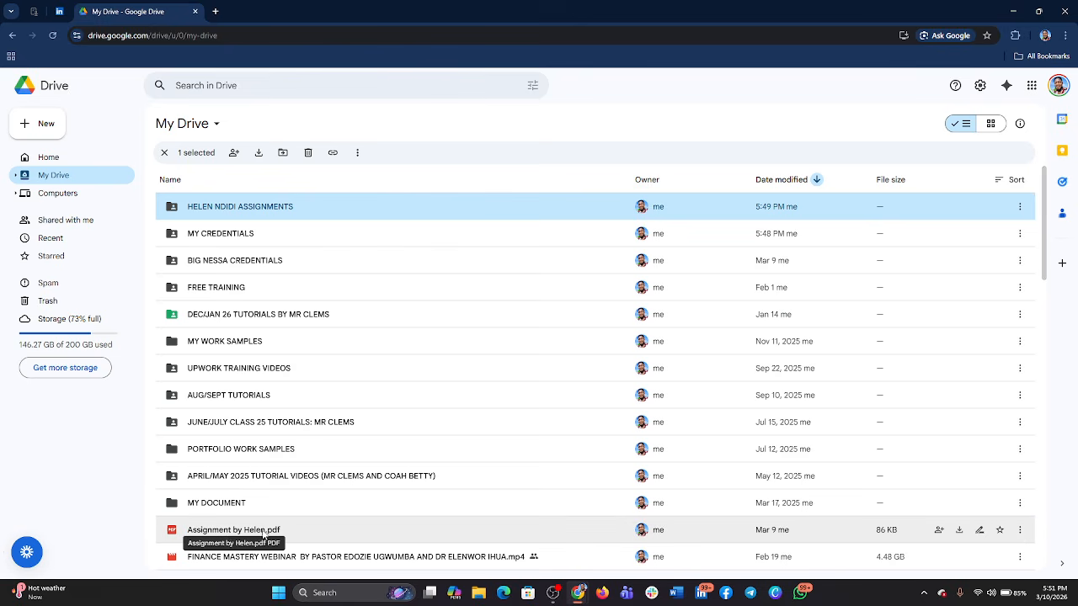
pyautogui.click(1019, 531)
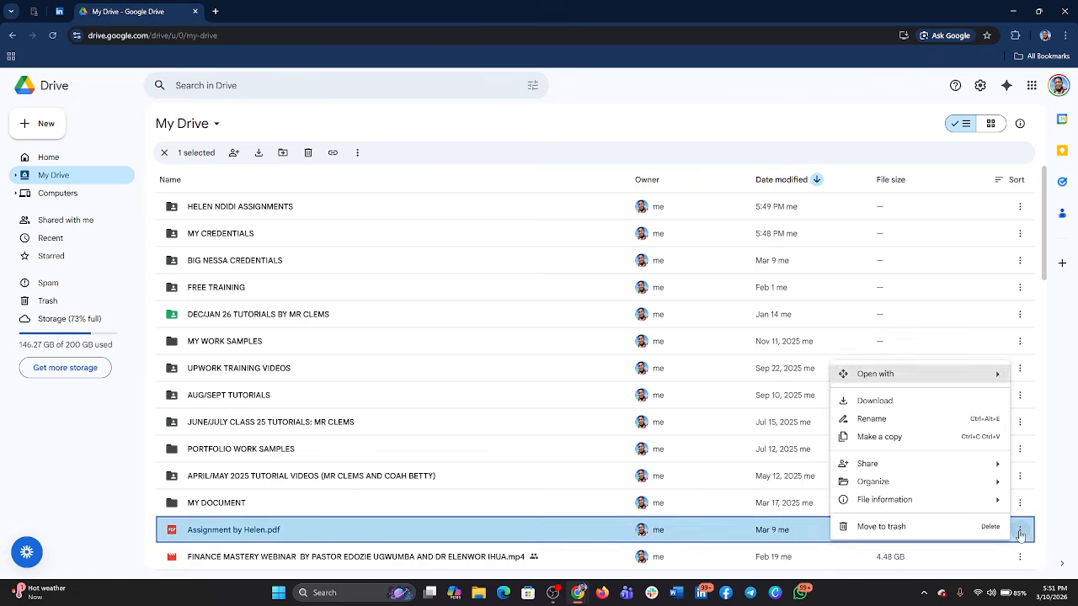
pyautogui.moveTo(897, 487)
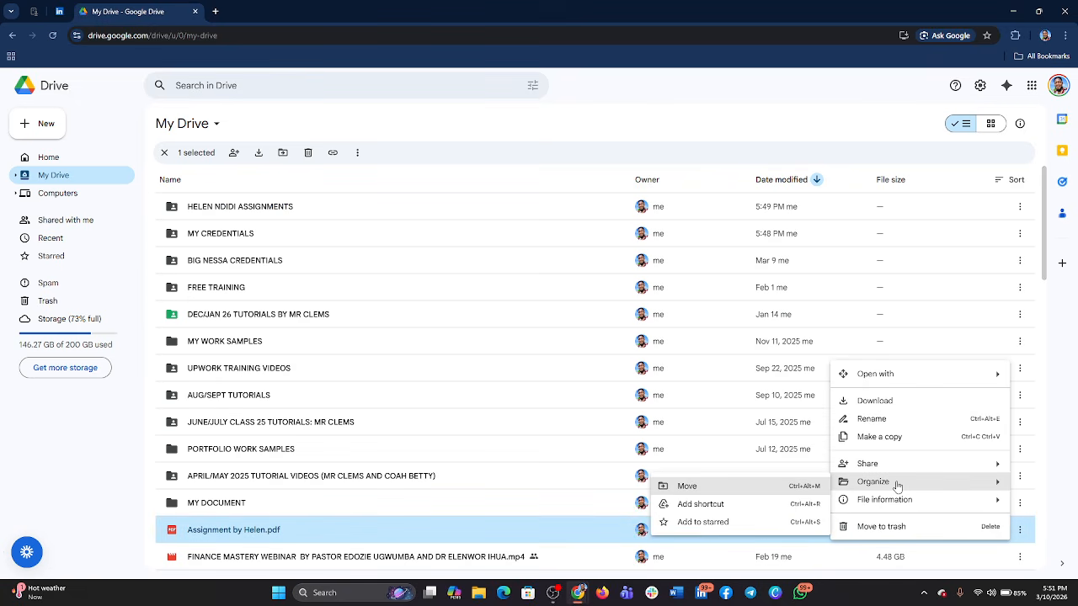
pyautogui.click(696, 488)
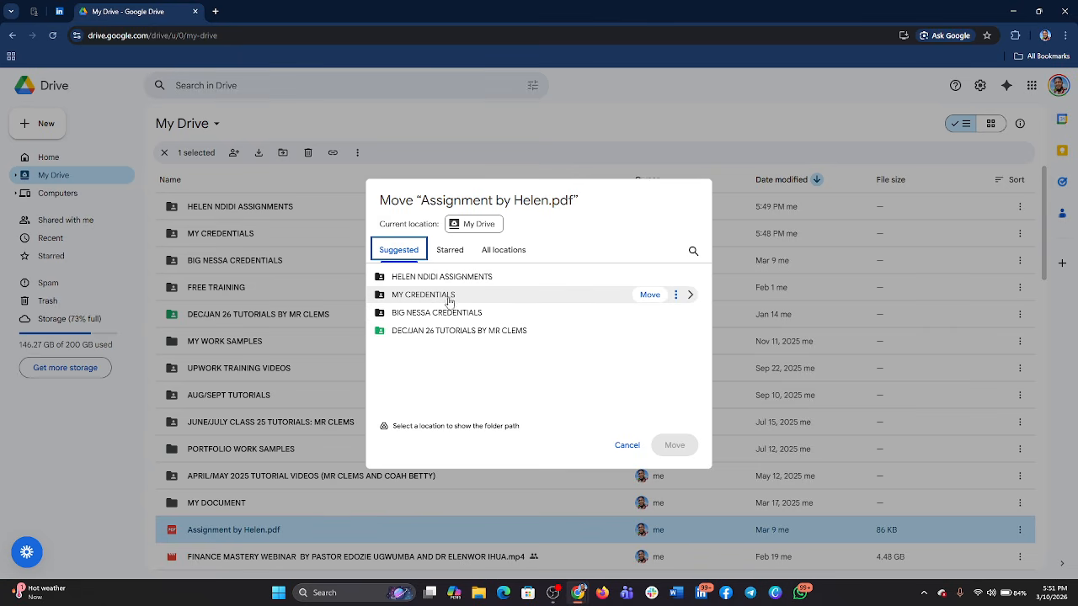
pyautogui.click(650, 297)
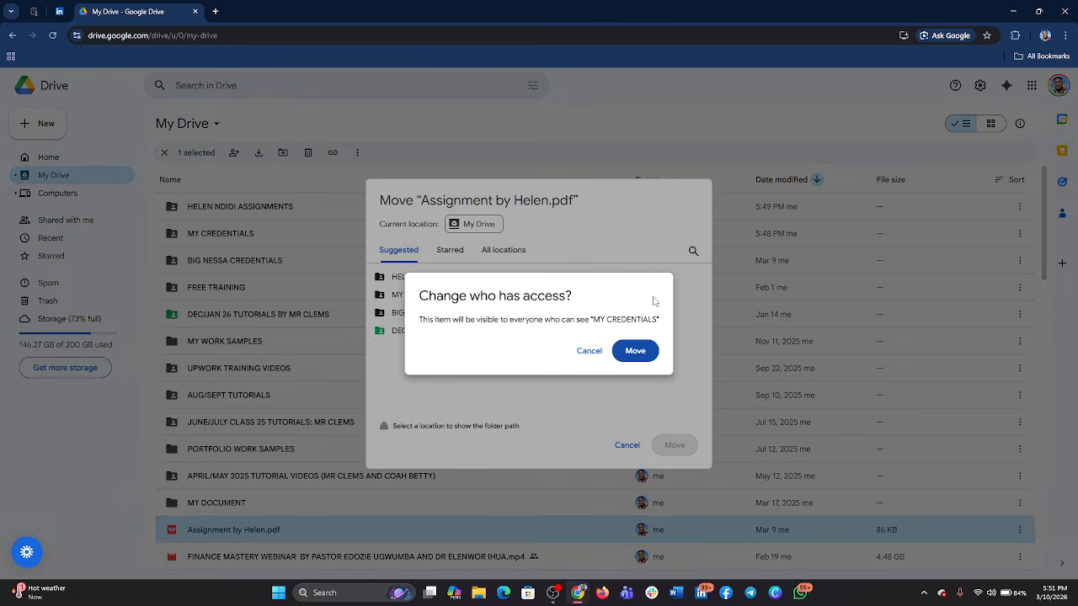
pyautogui.click(644, 349)
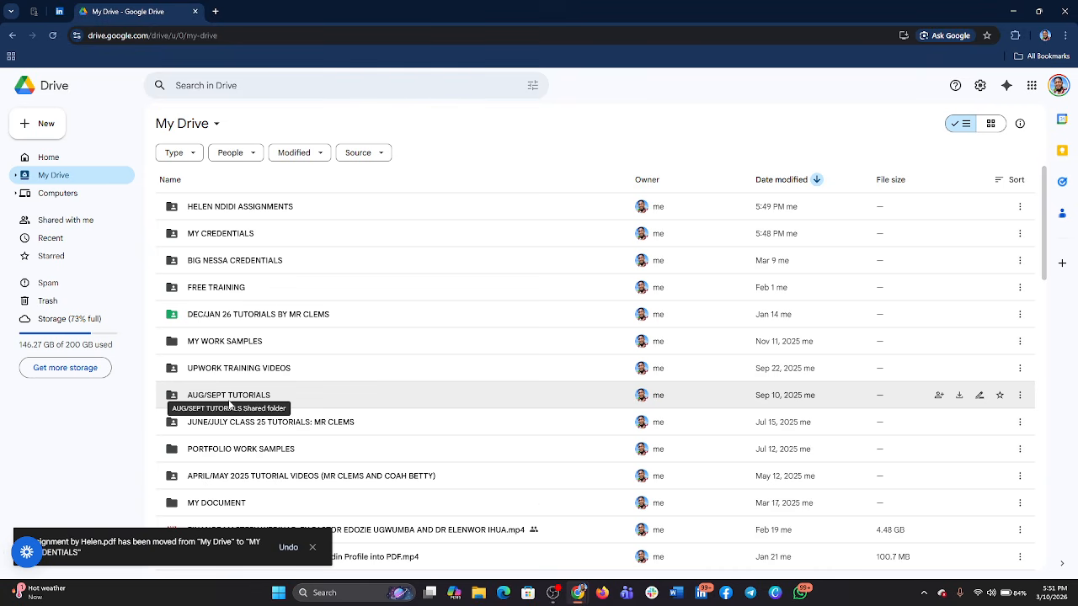
pyautogui.doubleClick(230, 238)
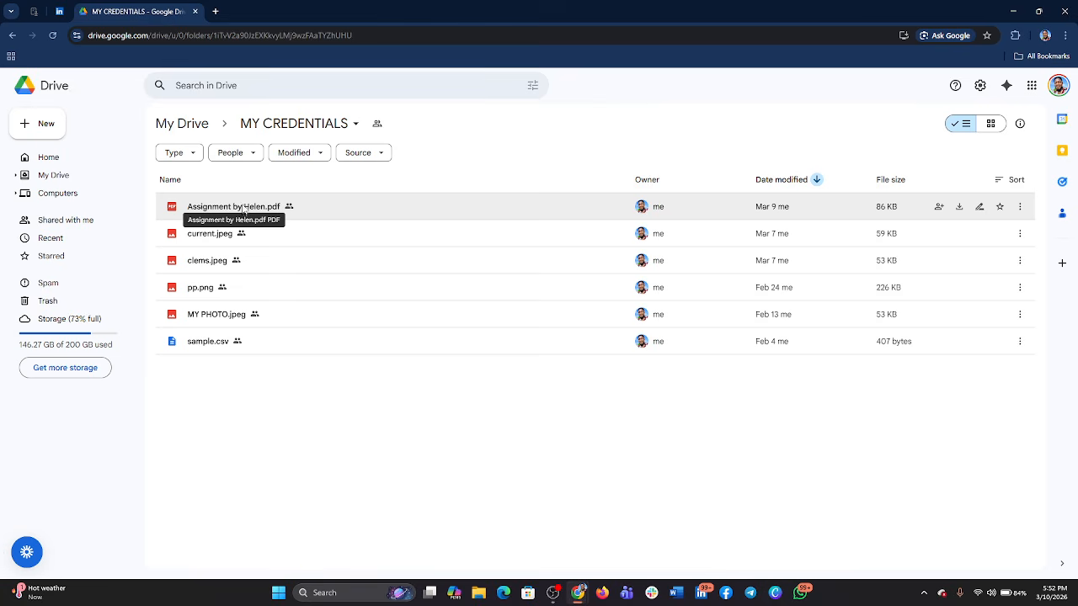
# - Go to Home and examine the share, organize and file information options for the suggested Feb:Mar 26 Class 1 .mp4 video
pyautogui.click(69, 161)
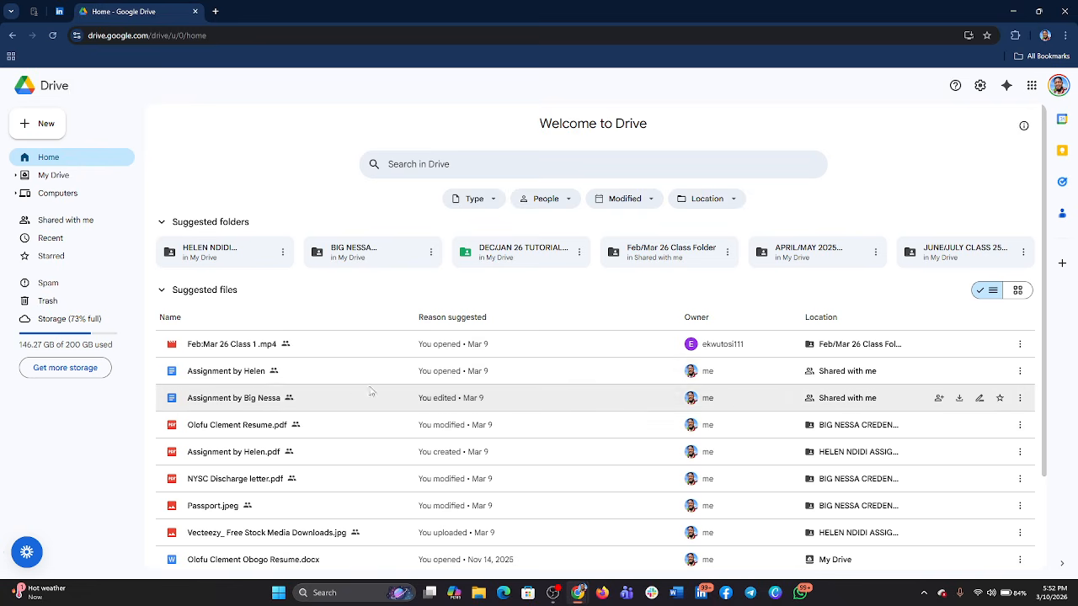
pyautogui.scroll(-2, 288, 341)
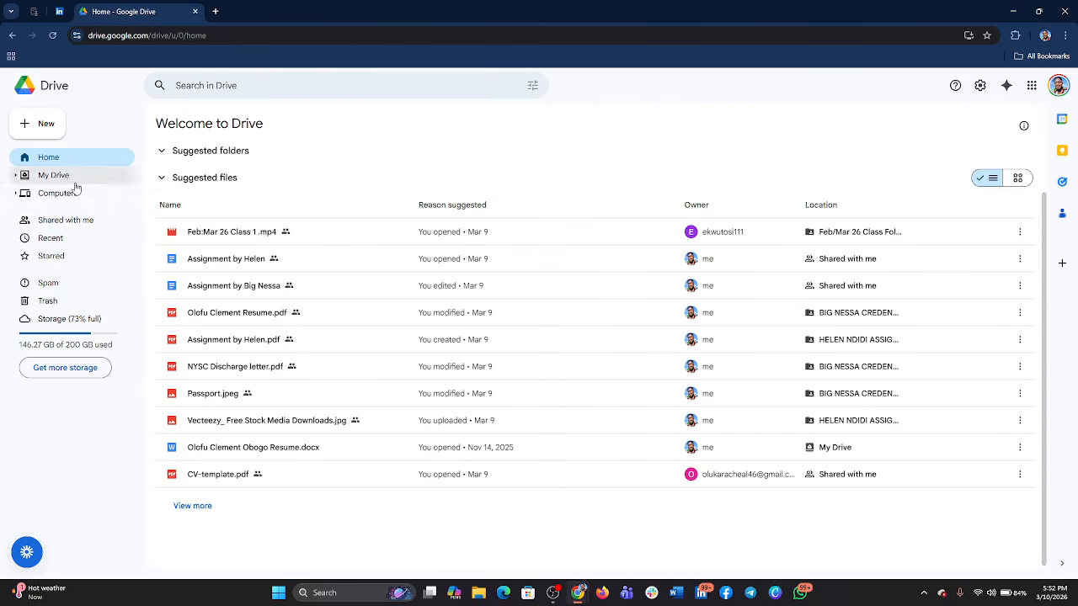
pyautogui.scroll(2, 842, 240)
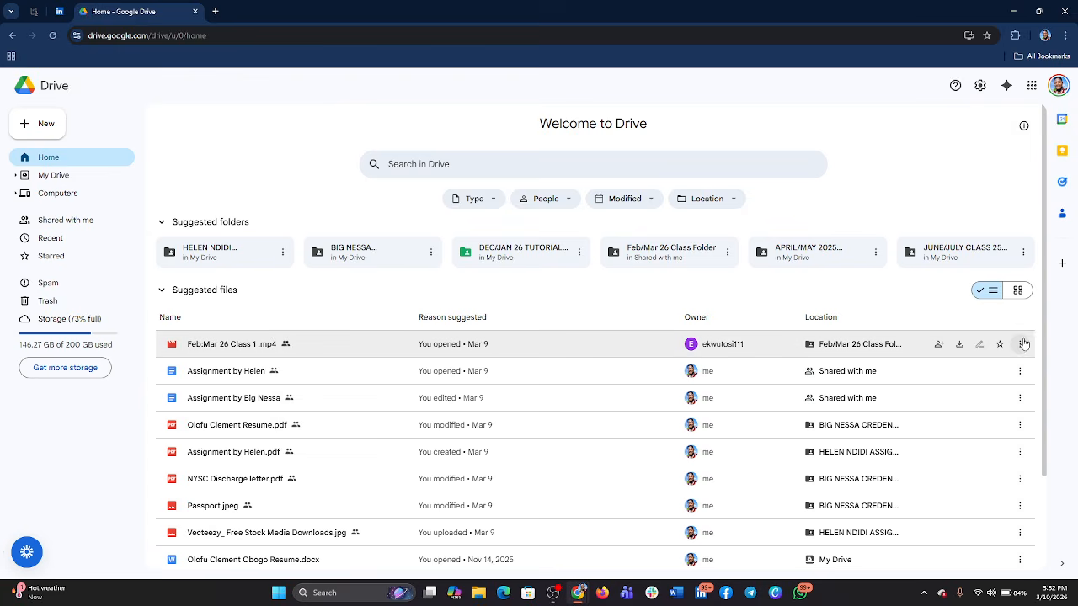
pyautogui.click(1020, 344)
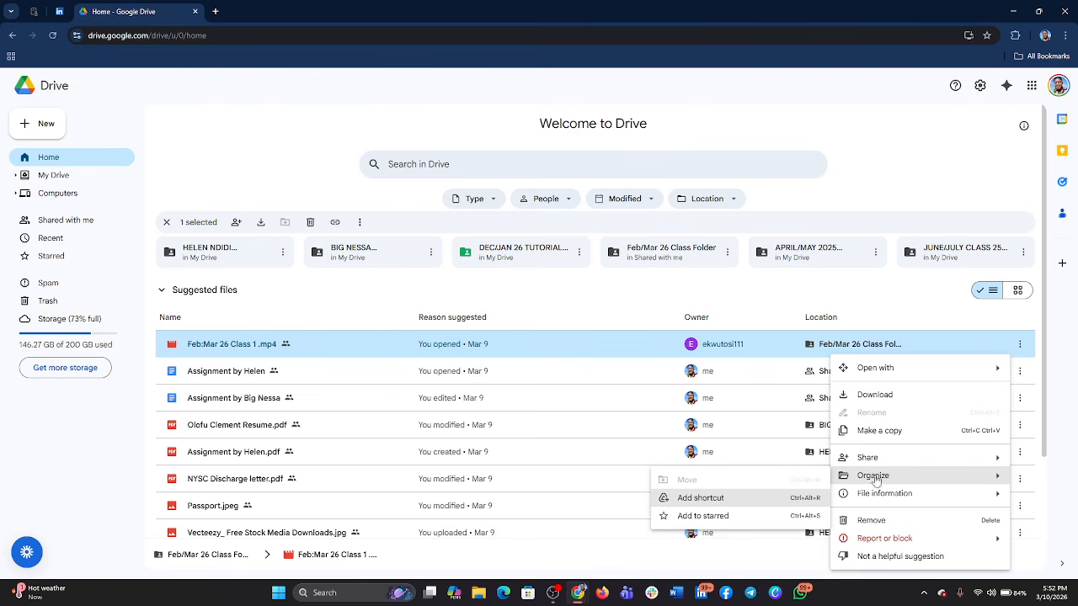
pyautogui.moveTo(876, 462)
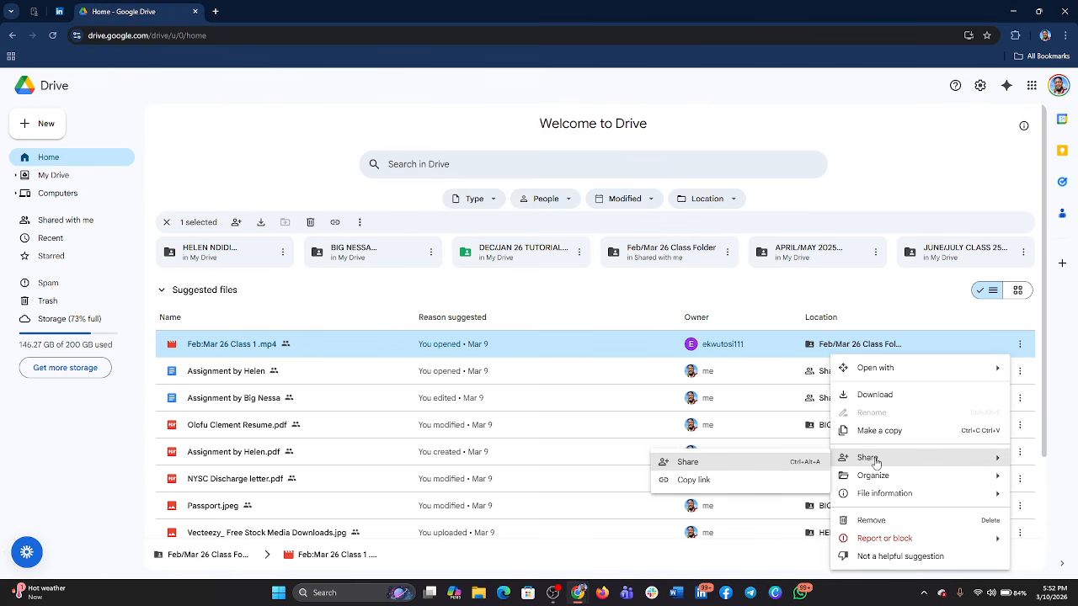
pyautogui.moveTo(887, 498)
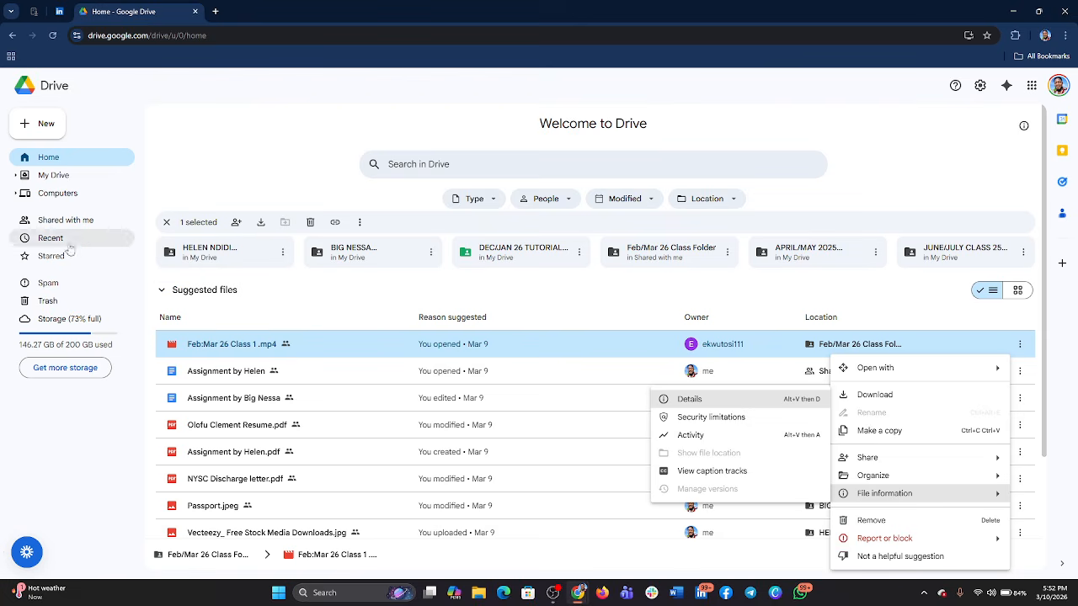
# - Look into My Drive, return to Home, and copy the sharing link of the suggested Feb:Mar 26 Class 1 .mp4 video
pyautogui.click(61, 177)
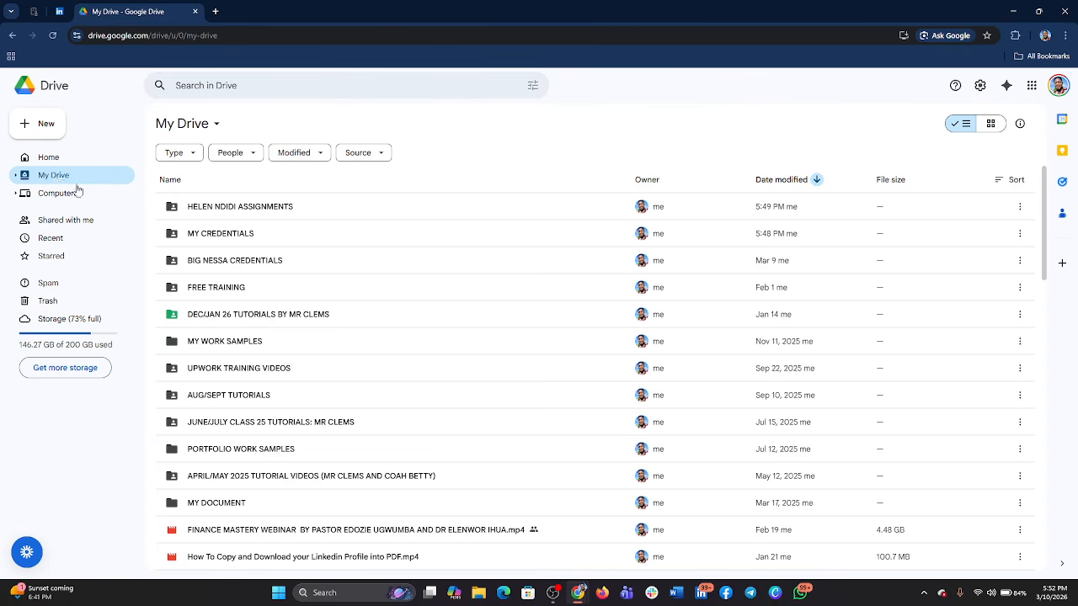
pyautogui.click(53, 161)
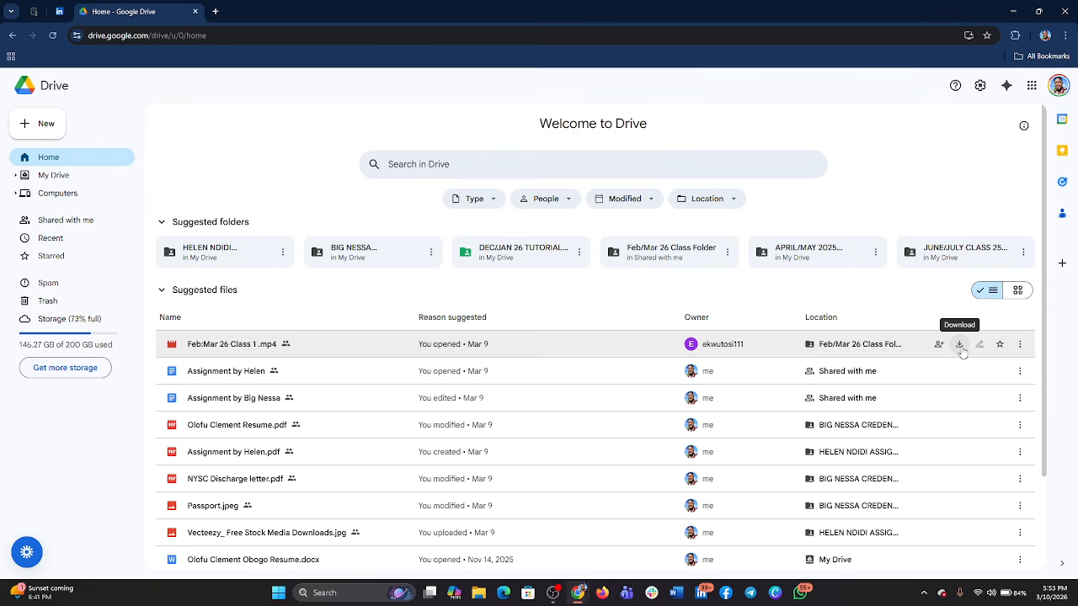
pyautogui.click(1020, 345)
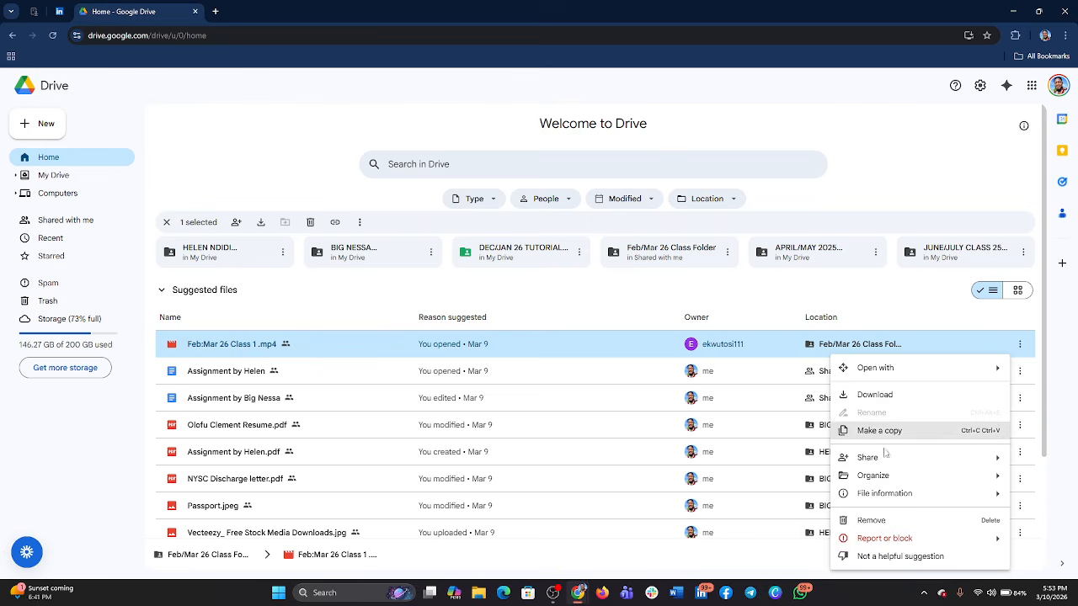
pyautogui.click(741, 480)
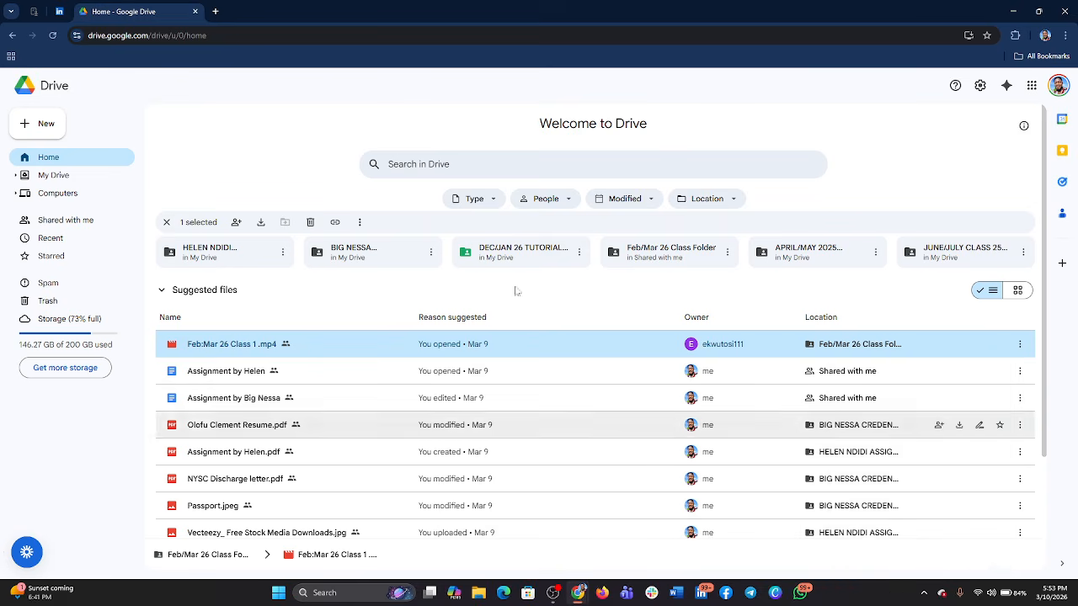
# - Open the copied video link in a new browser tab and request the download of Feb:Mar 26 Class 1 .mp4
pyautogui.click(215, 11)
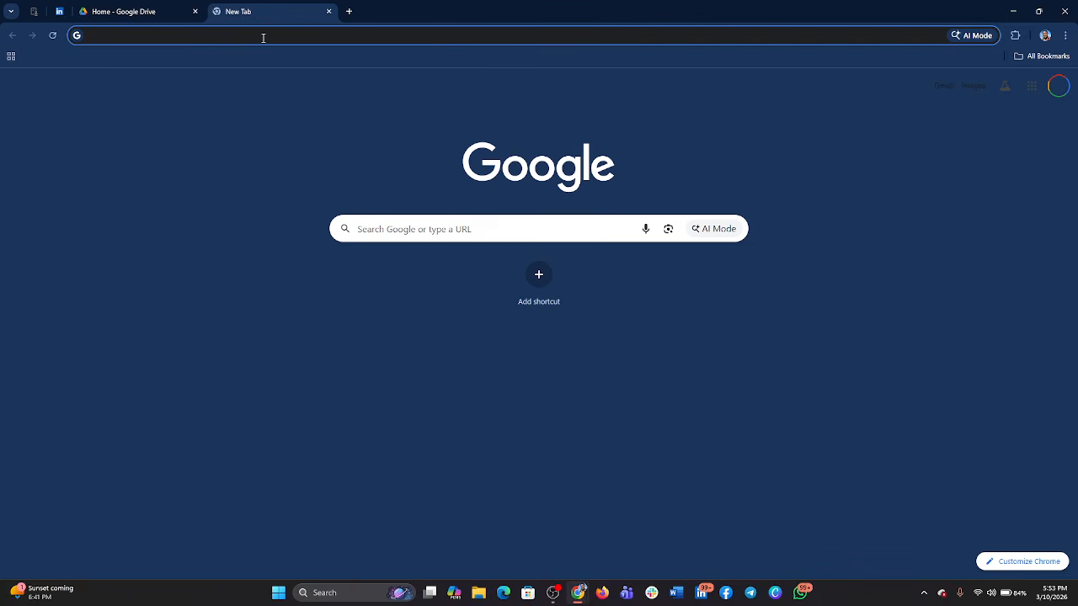
pyautogui.click(557, 32)
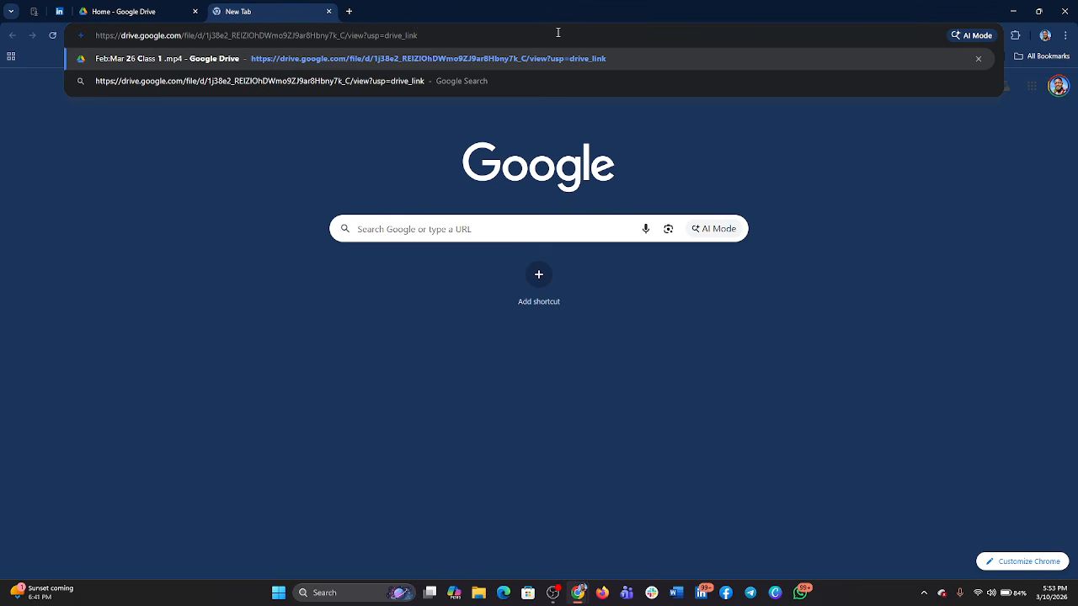
pyautogui.press('Return')
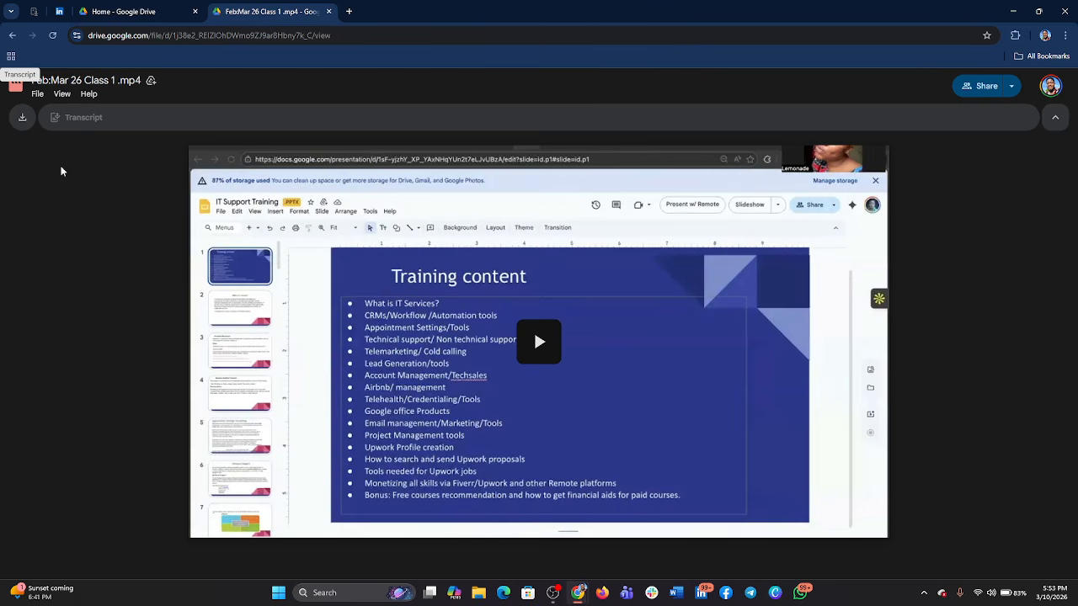
pyautogui.click(22, 122)
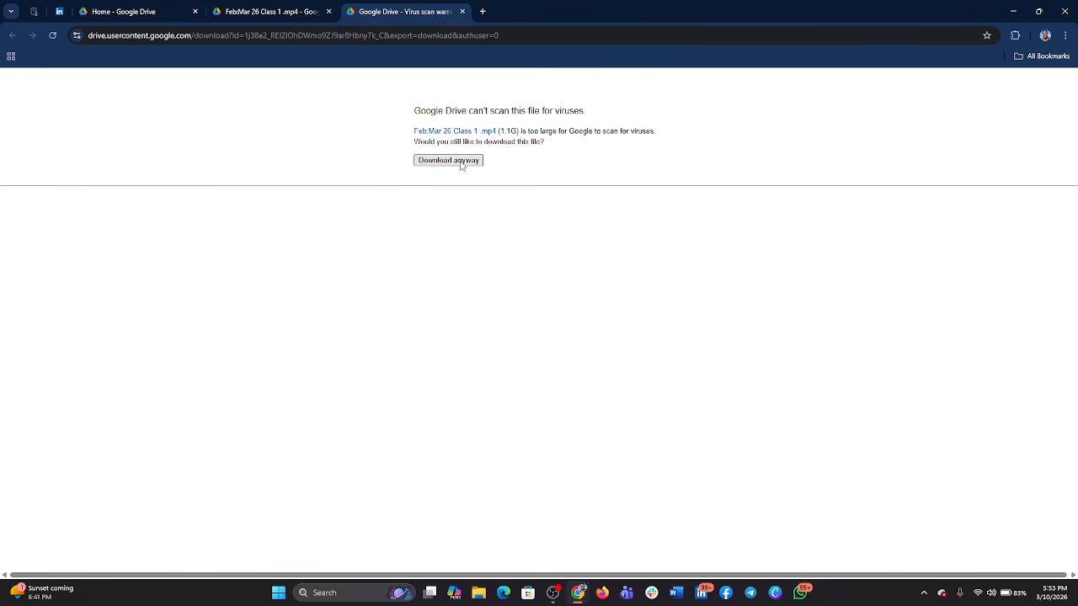
# - Switch back to the Drive home tab, view the trashed items, and return to Home
pyautogui.click(127, 12)
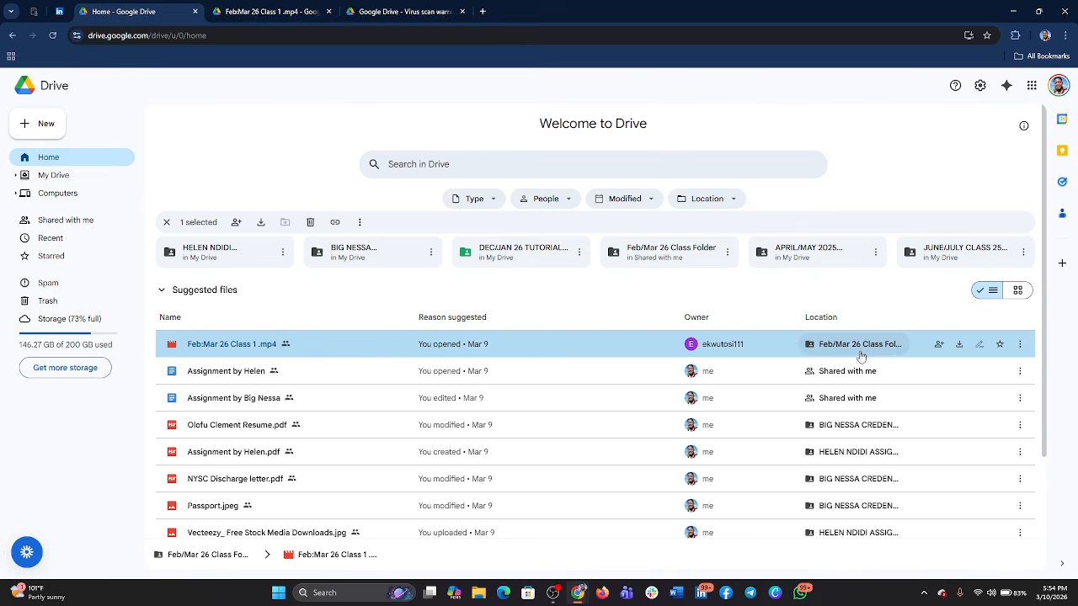
pyautogui.click(51, 301)
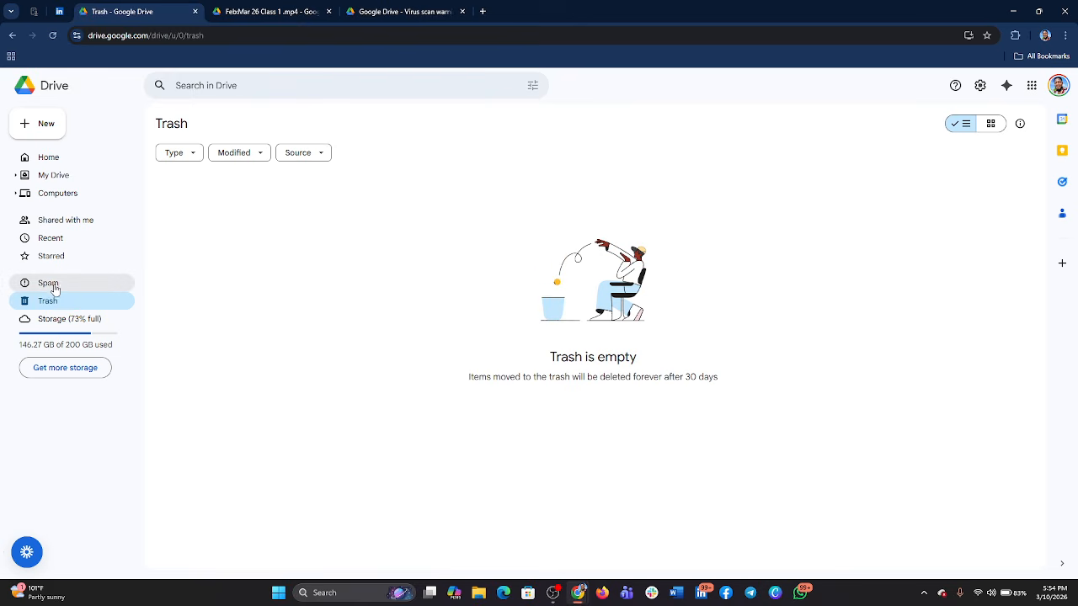
pyautogui.click(59, 160)
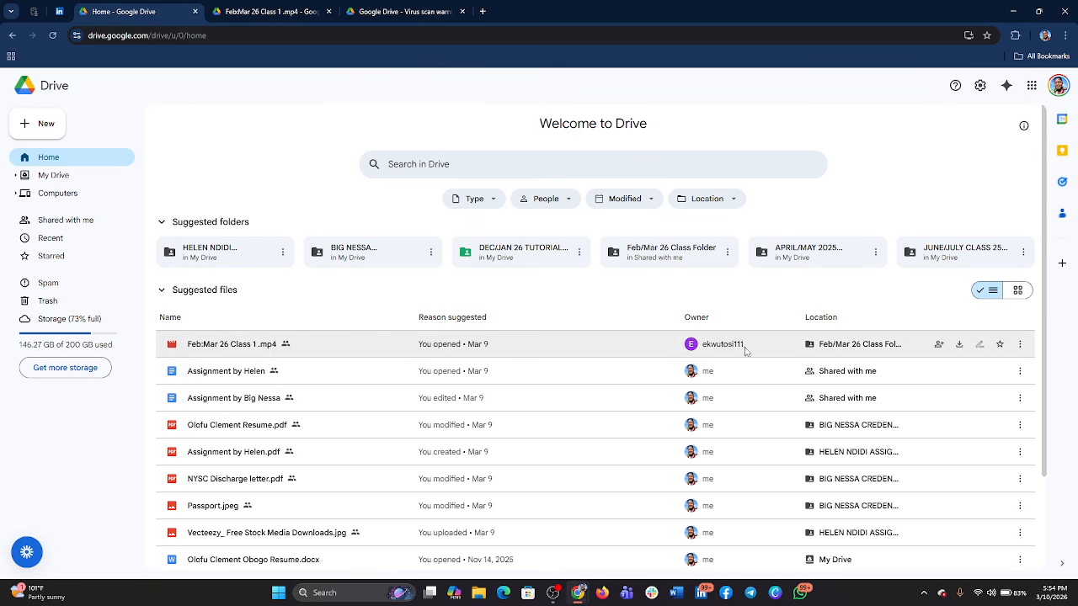
# - Star the suggested assignment document listed directly below Feb:Mar 26 Class 1 .mp4 and show the starred items
pyautogui.click(998, 374)
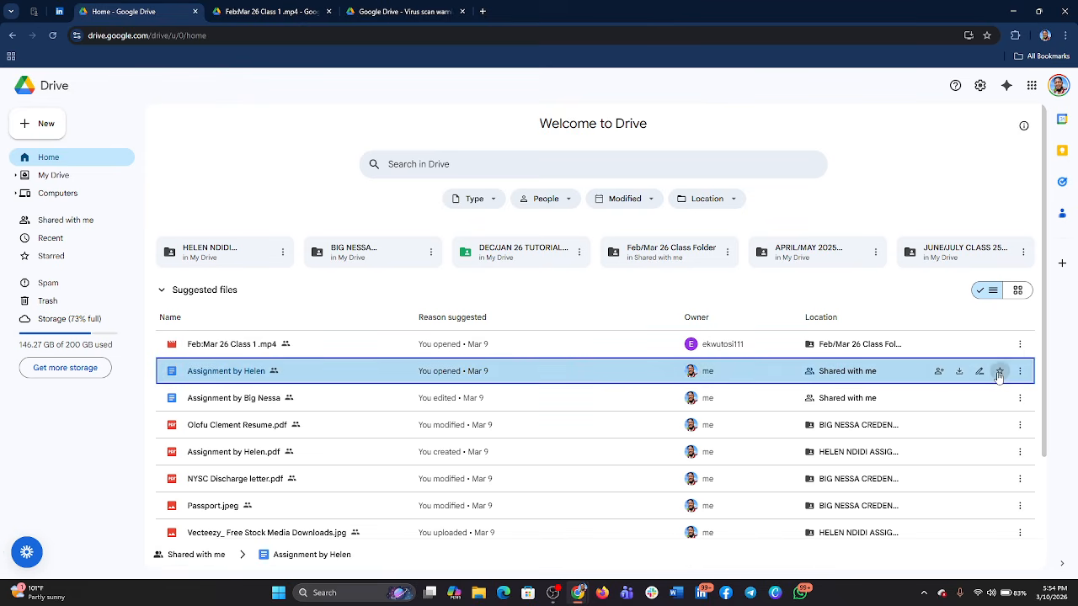
pyautogui.click(998, 374)
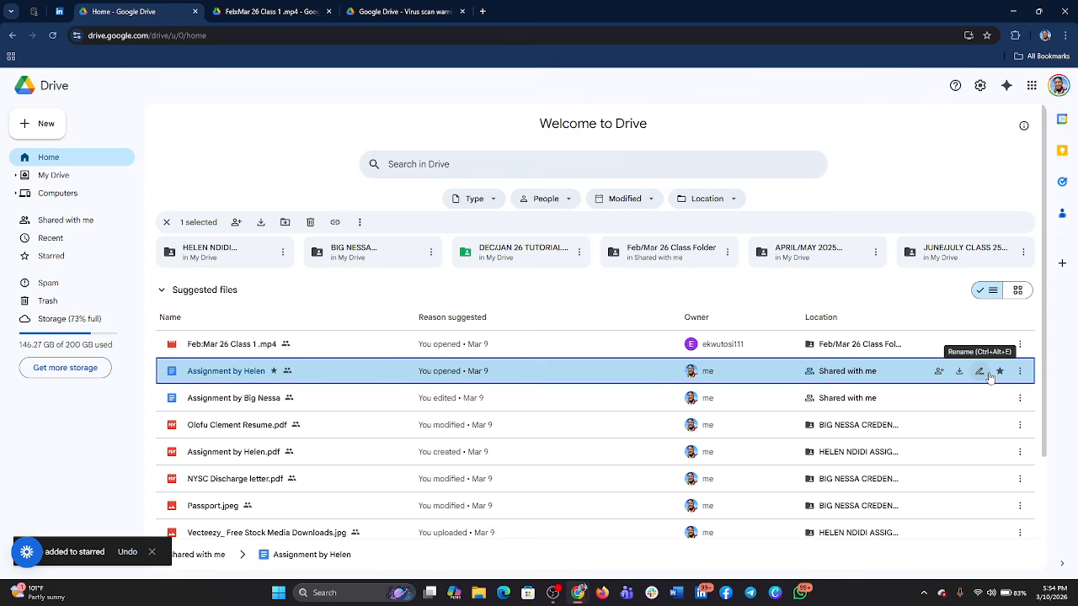
pyautogui.click(64, 263)
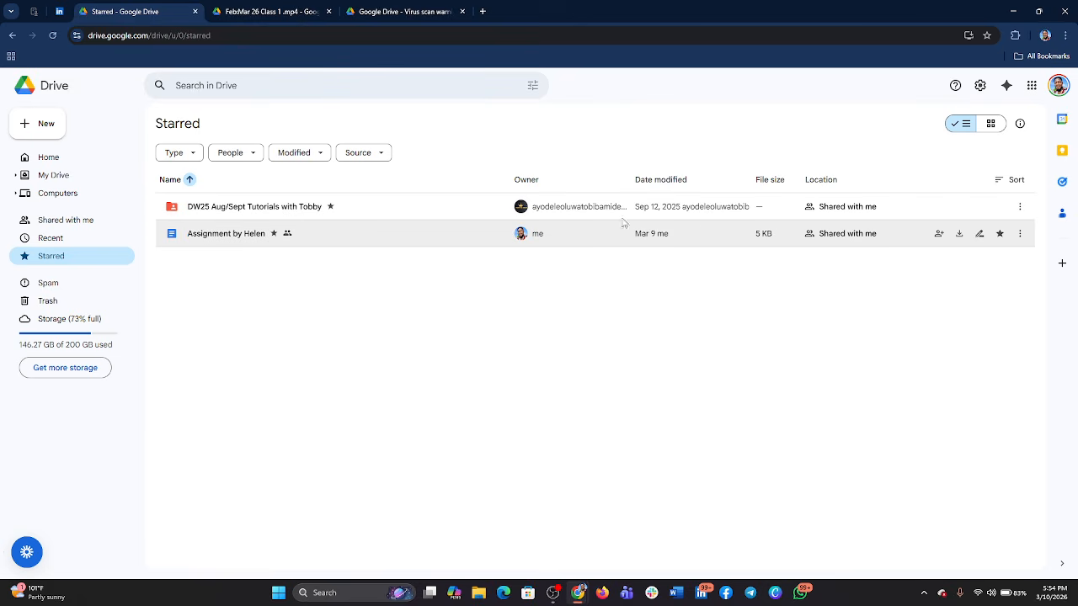
# - Return to Home, search Drive for CREDENTIAL, and clear and close the search
pyautogui.click(48, 164)
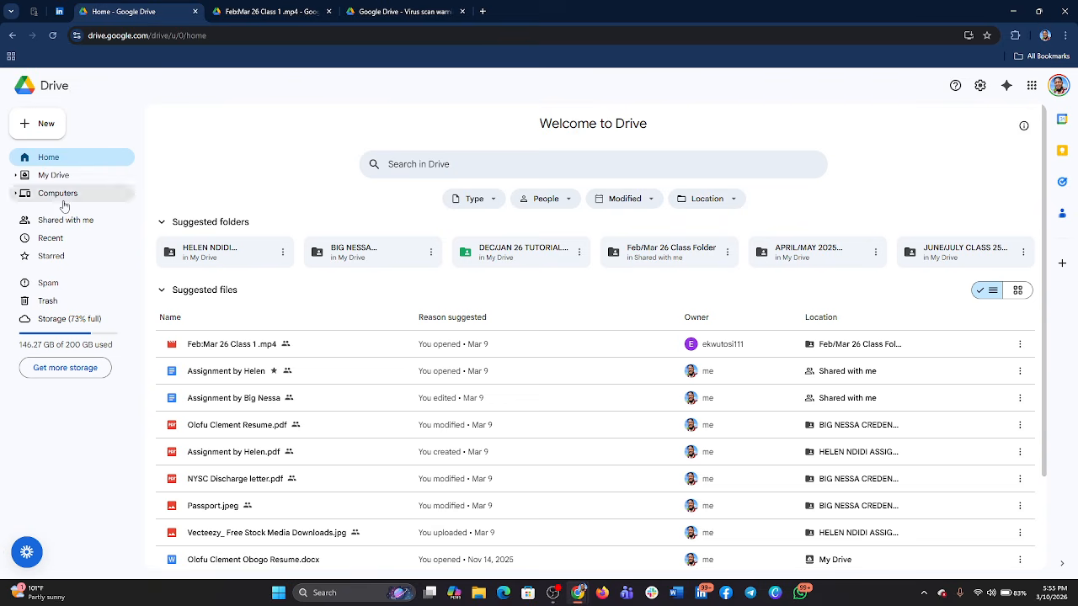
pyautogui.click(414, 163)
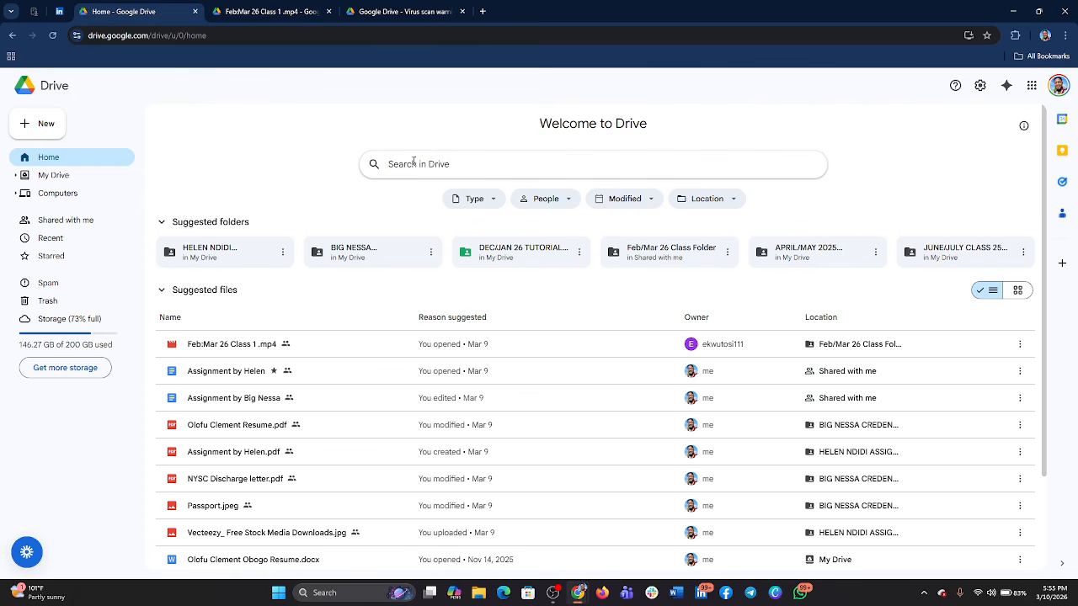
pyautogui.write('CREDENTIAL')
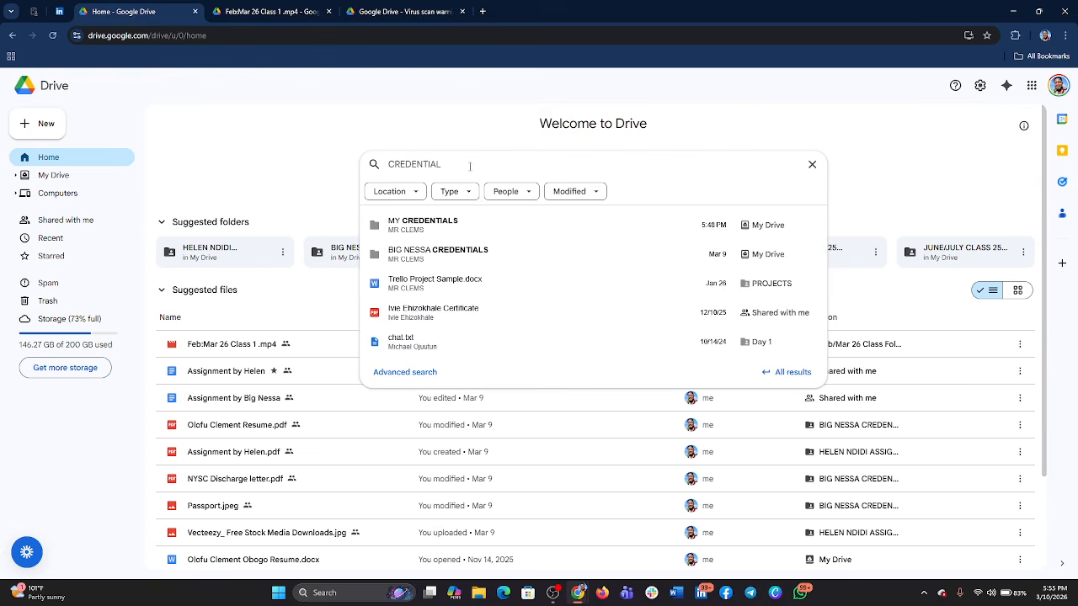
pyautogui.press('BackSpace')
pyautogui.press('BackSpace')
pyautogui.press('BackSpace')
pyautogui.press('BackSpace')
pyautogui.press('BackSpace')
pyautogui.press('BackSpace')
pyautogui.press('BackSpace')
pyautogui.press('BackSpace')
pyautogui.press('BackSpace')
pyautogui.press('BackSpace')
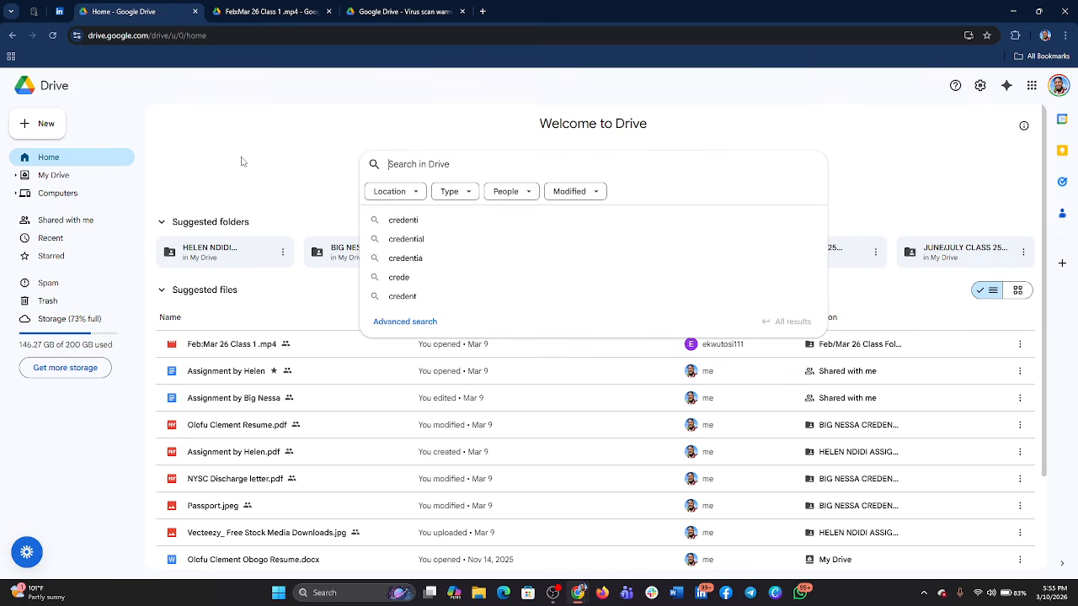
pyautogui.press('Escape')
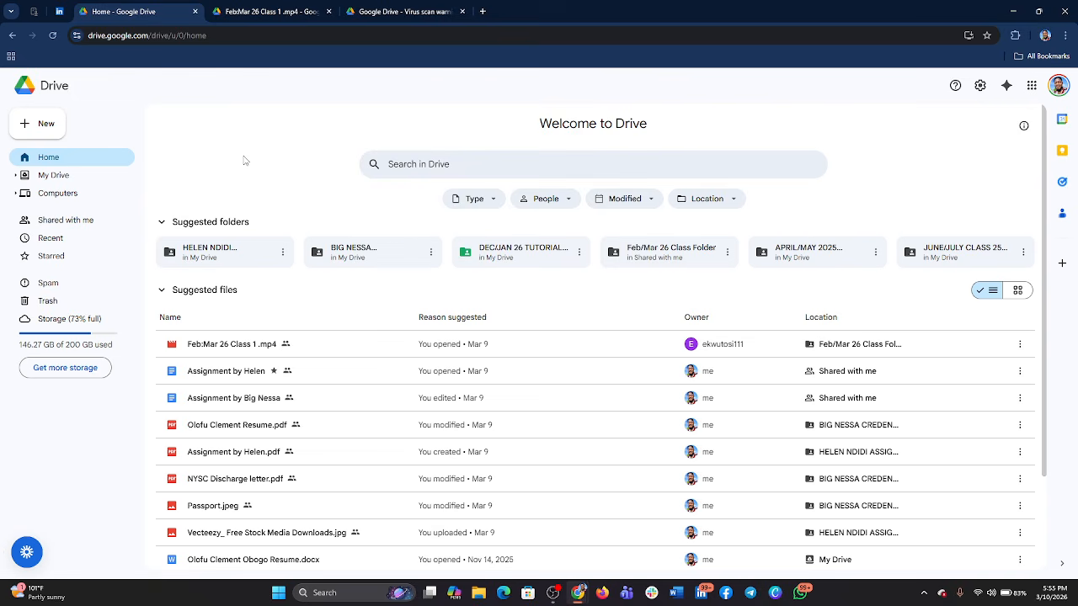
# - Examine the options for creating new items, from folders and uploads to Google Docs, Sheets, Slides, Vids and Forms, and close them
pyautogui.click(47, 127)
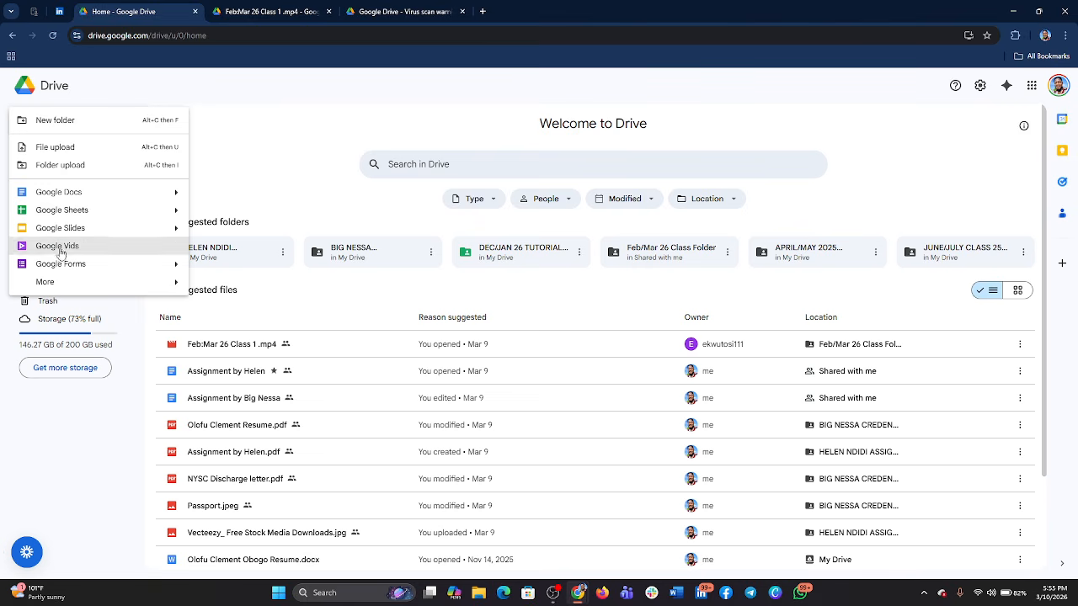
pyautogui.moveTo(55, 283)
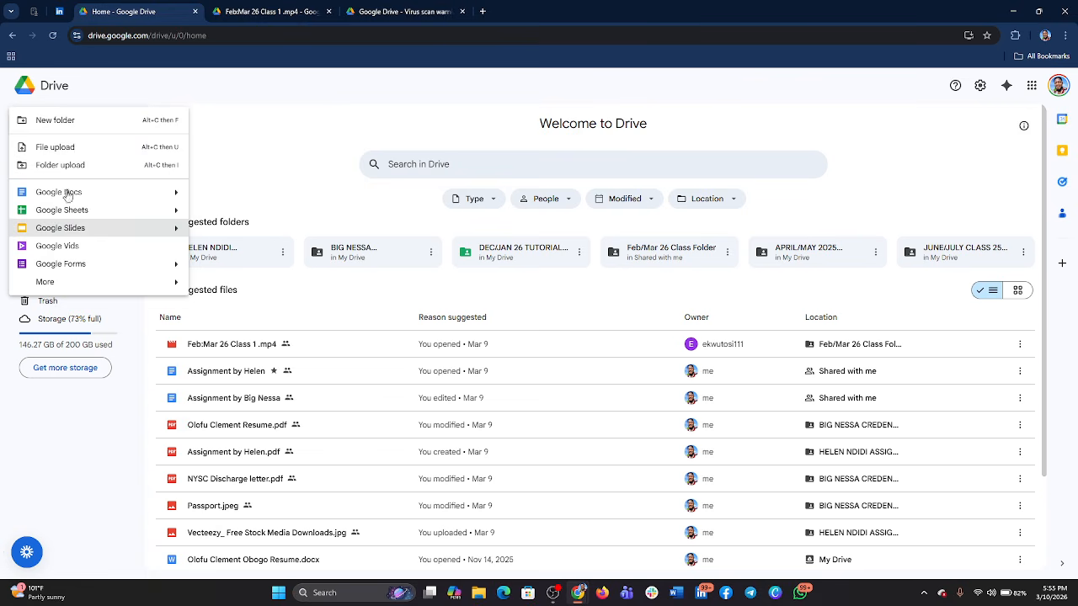
pyautogui.click(315, 145)
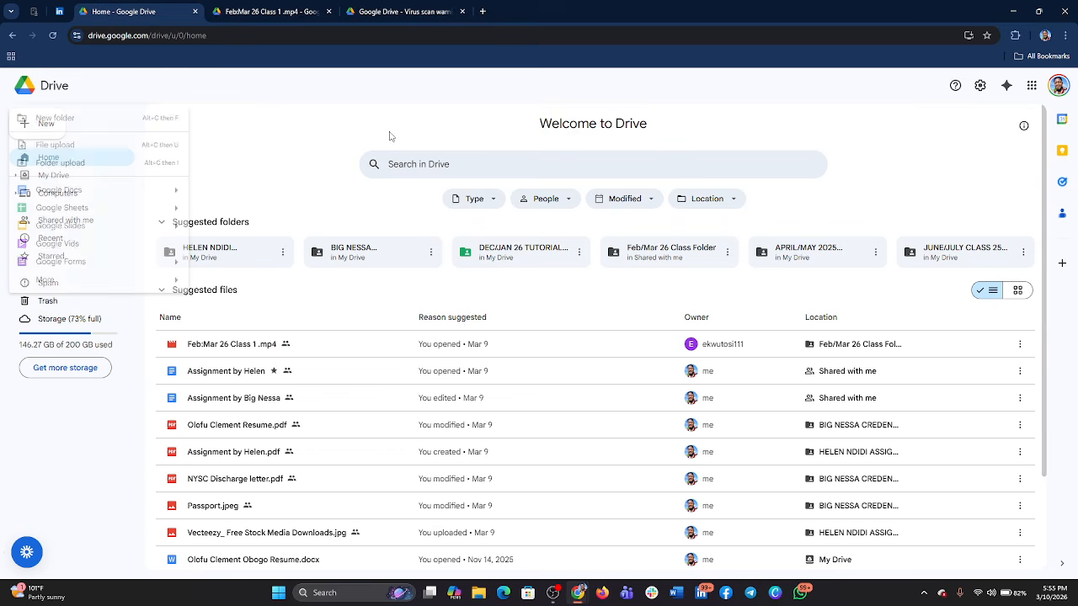
# - Browse the full list of Google apps available from Drive and close it
pyautogui.click(1031, 86)
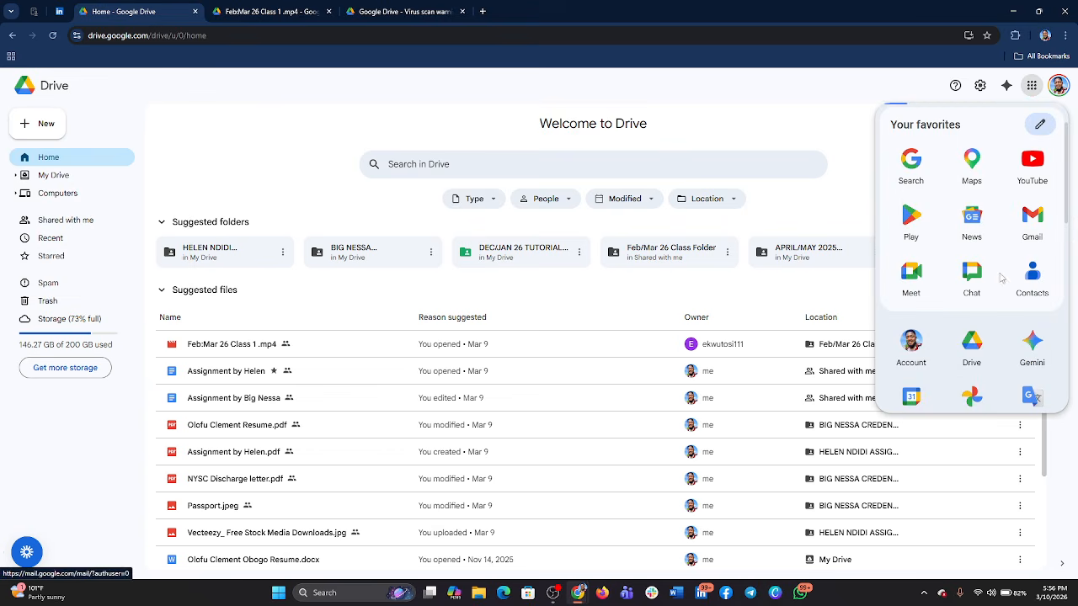
pyautogui.scroll(-5, 1001, 244)
pyautogui.scroll(-3, 996, 197)
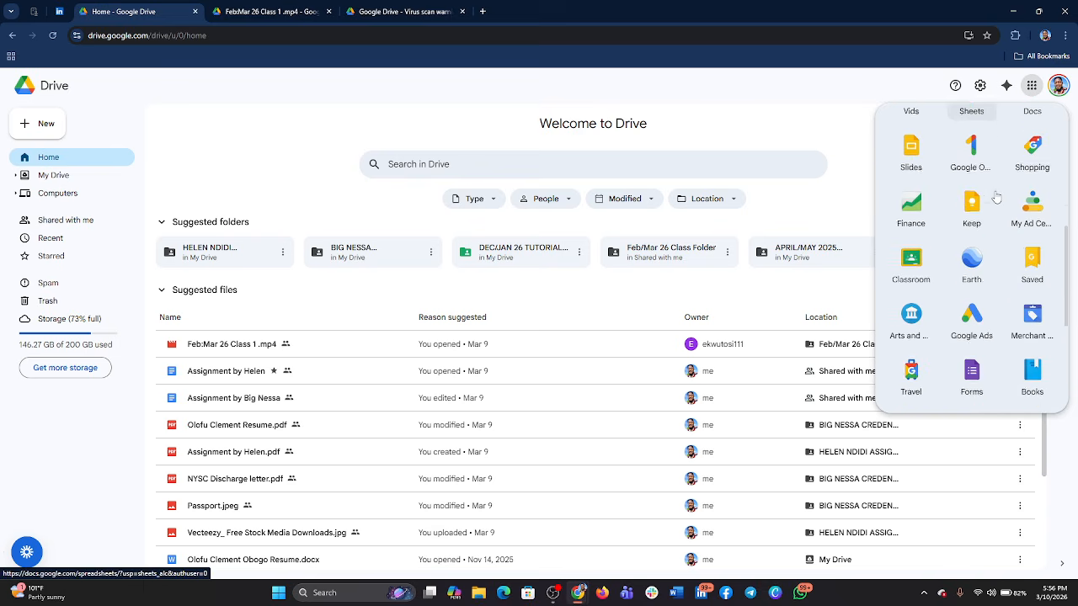
pyautogui.scroll(2, 996, 197)
pyautogui.scroll(-3, 996, 197)
pyautogui.scroll(1, 996, 197)
pyautogui.scroll(-5, 996, 197)
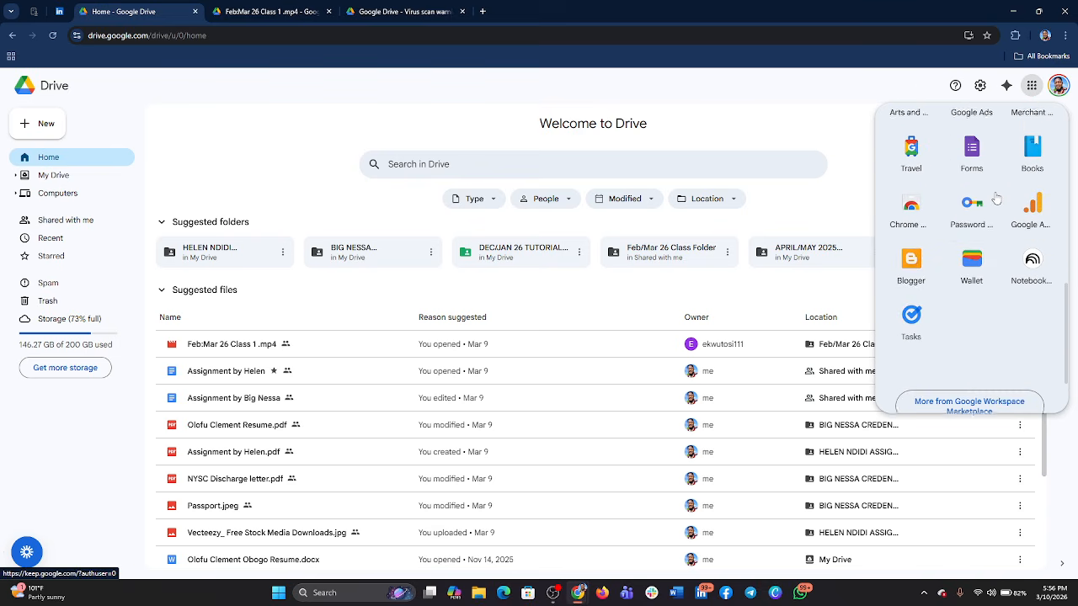
pyautogui.scroll(3, 963, 227)
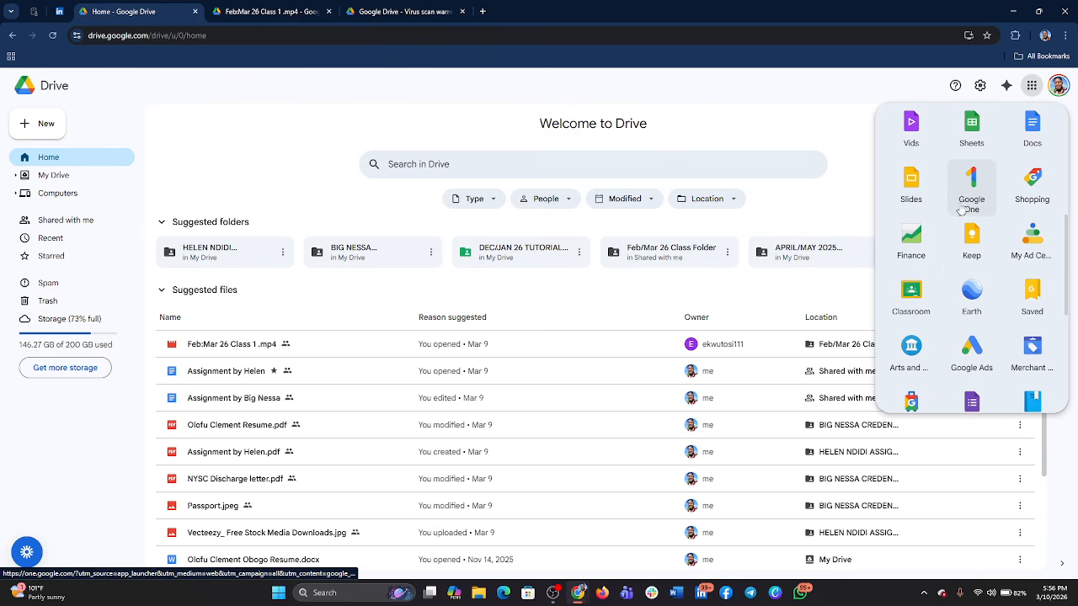
pyautogui.scroll(3, 993, 185)
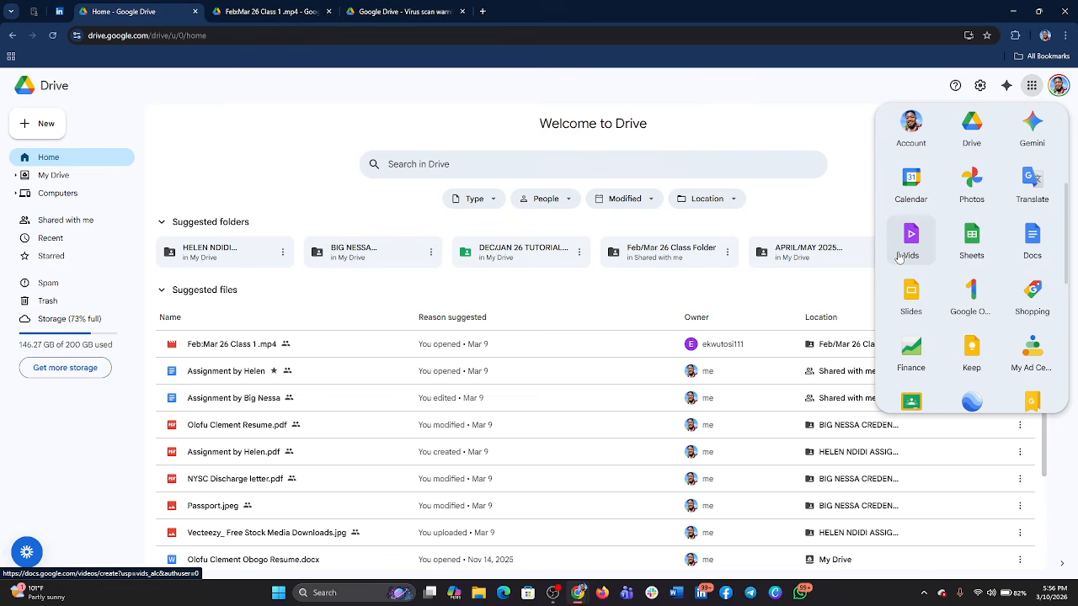
pyautogui.click(814, 213)
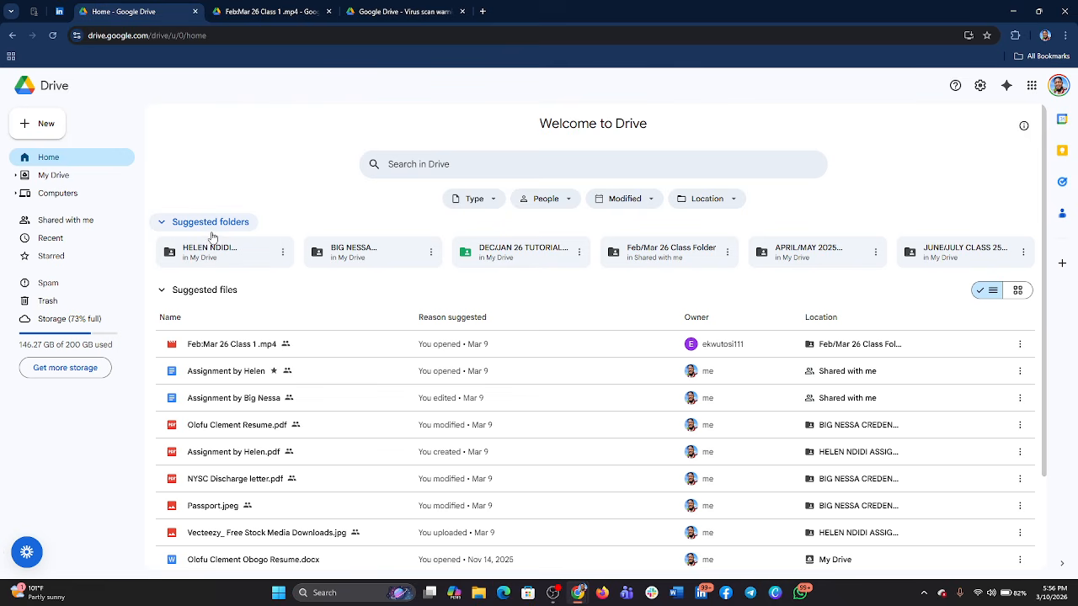
pyautogui.moveTo(552, 592)
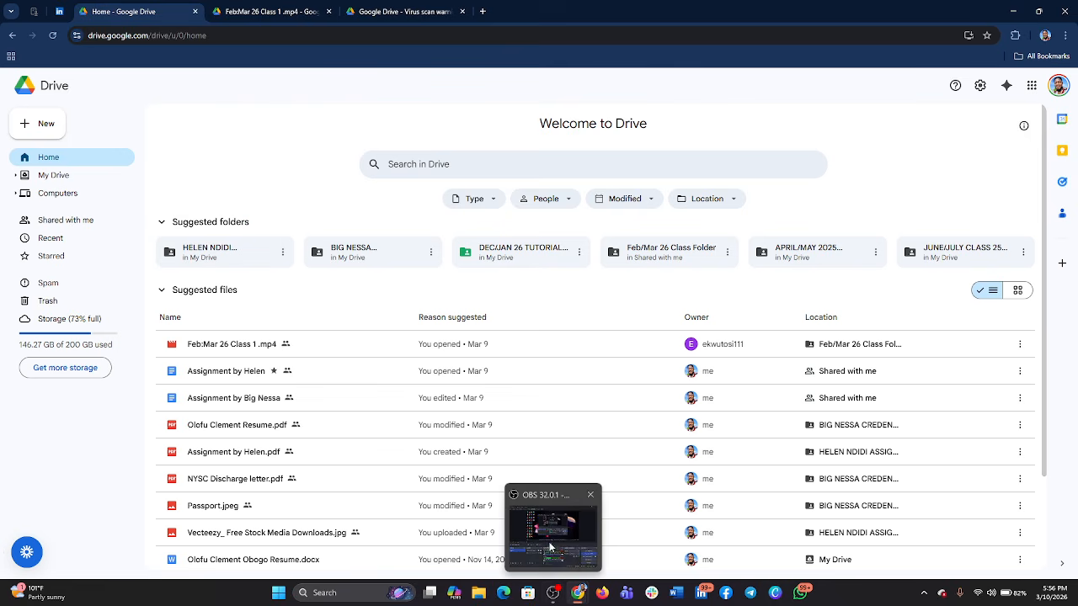